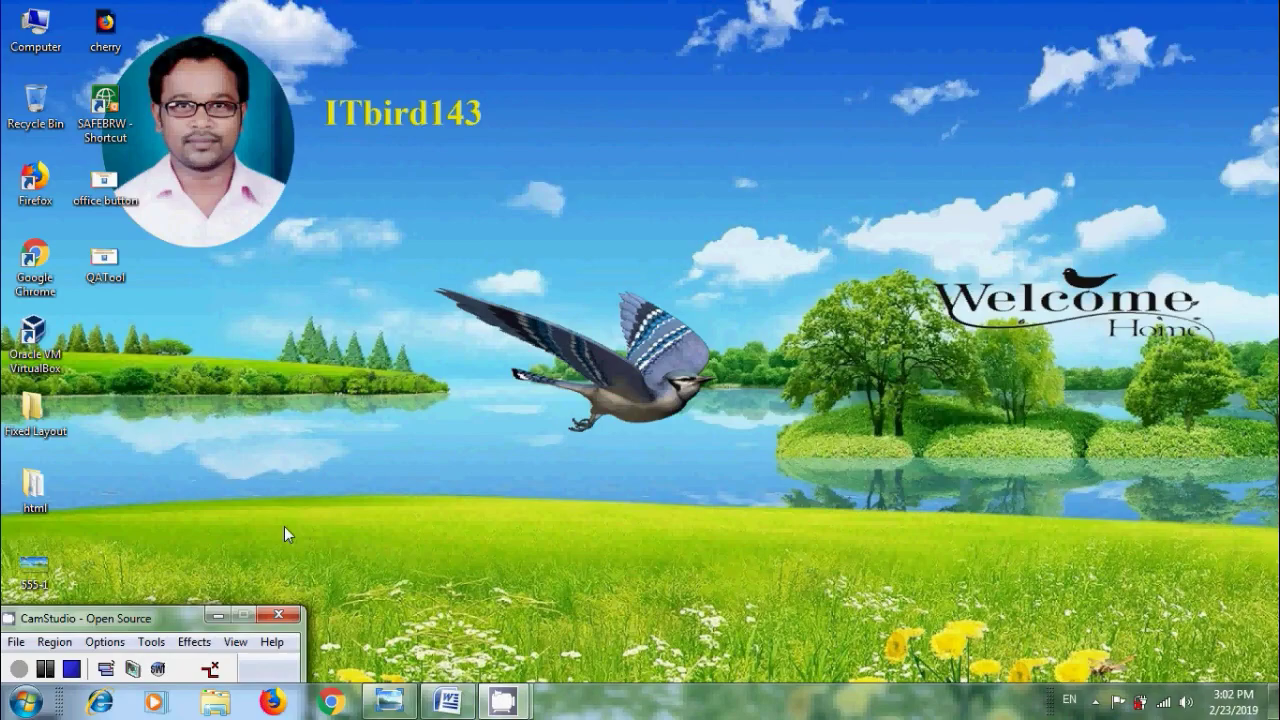
# Restore the minimized QATool picture from the taskbar
pyautogui.click(390, 702)
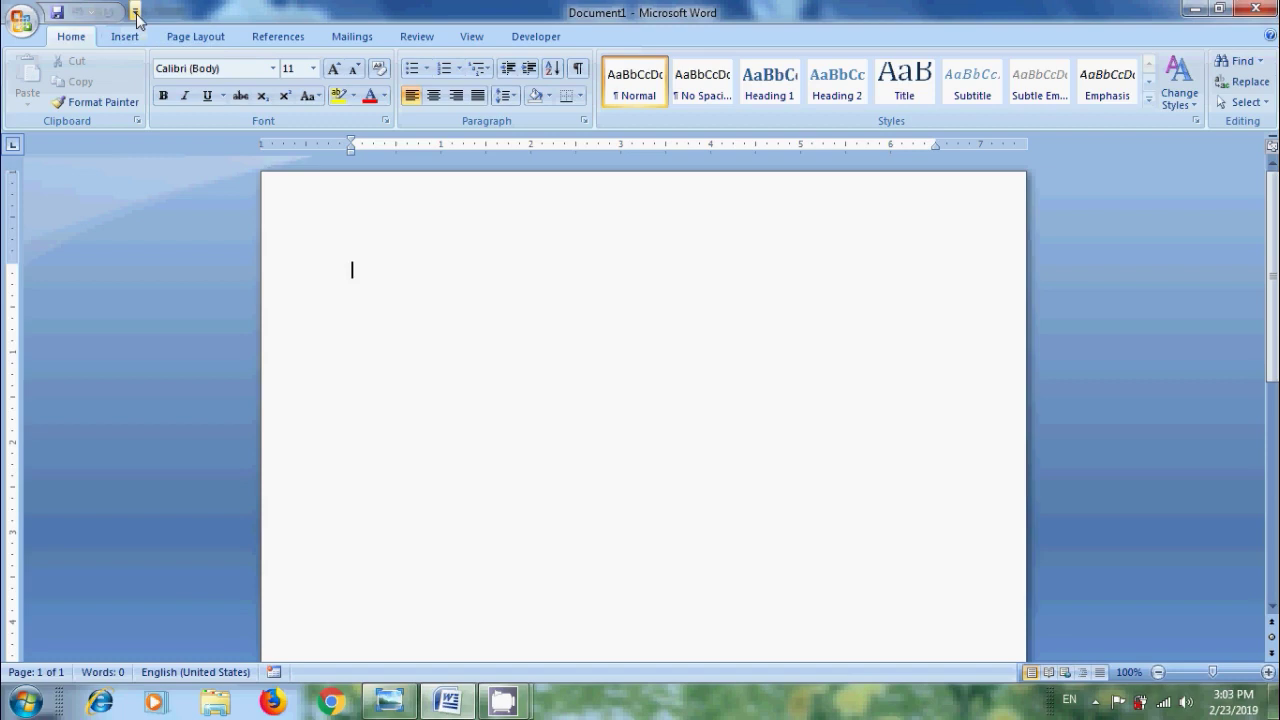
# Tick E-mail and Open in the Customize Quick Access Toolbar menu to add them
pyautogui.click(135, 13)
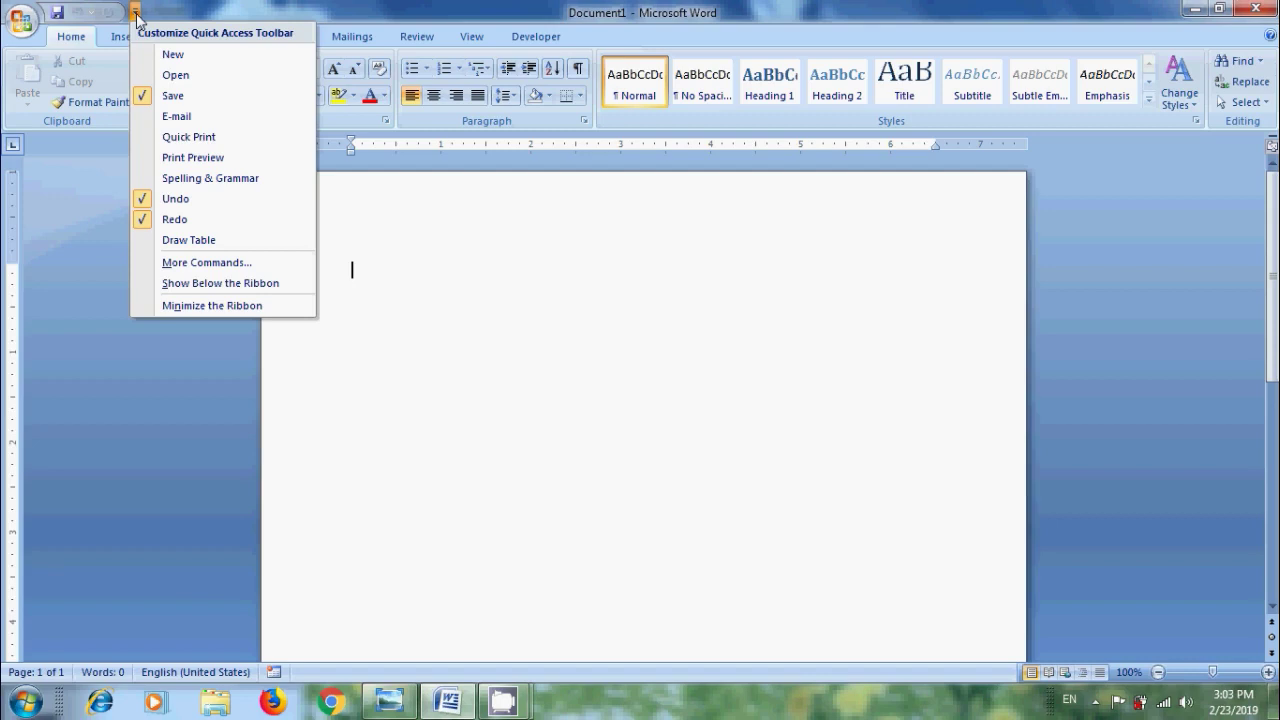
pyautogui.click(212, 118)
pyautogui.click(157, 13)
pyautogui.click(196, 75)
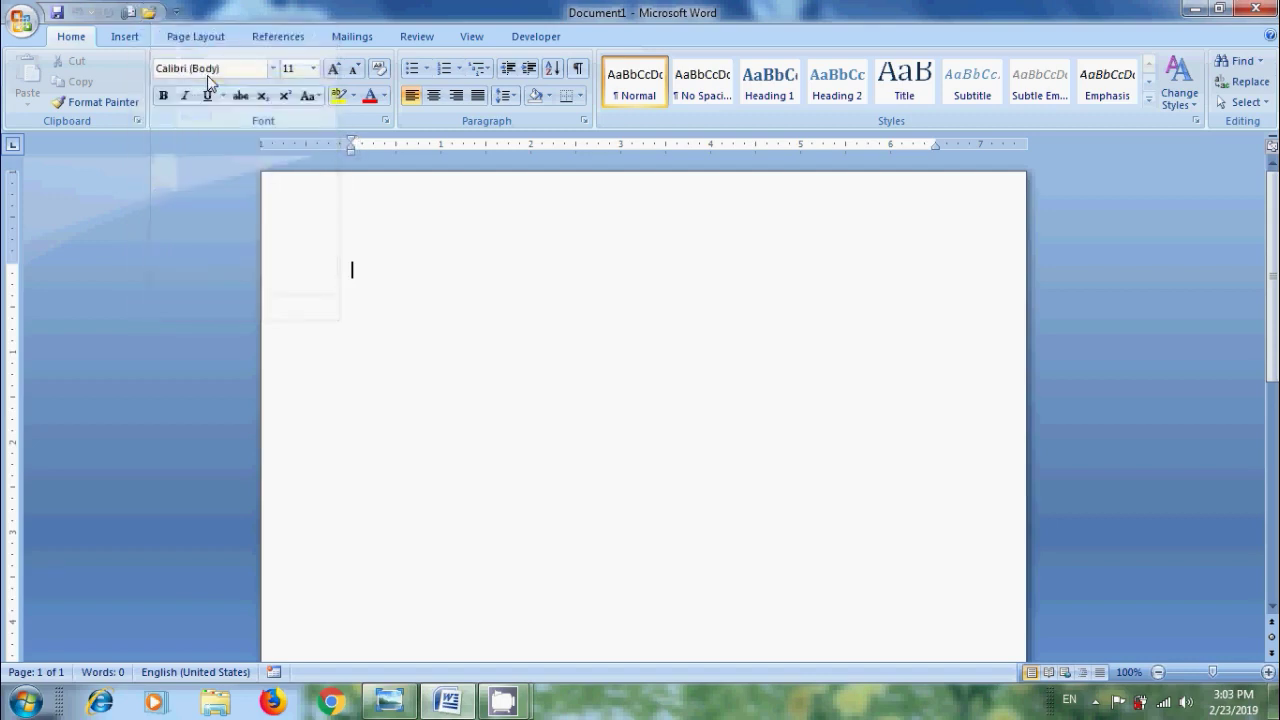
pyautogui.click(176, 12)
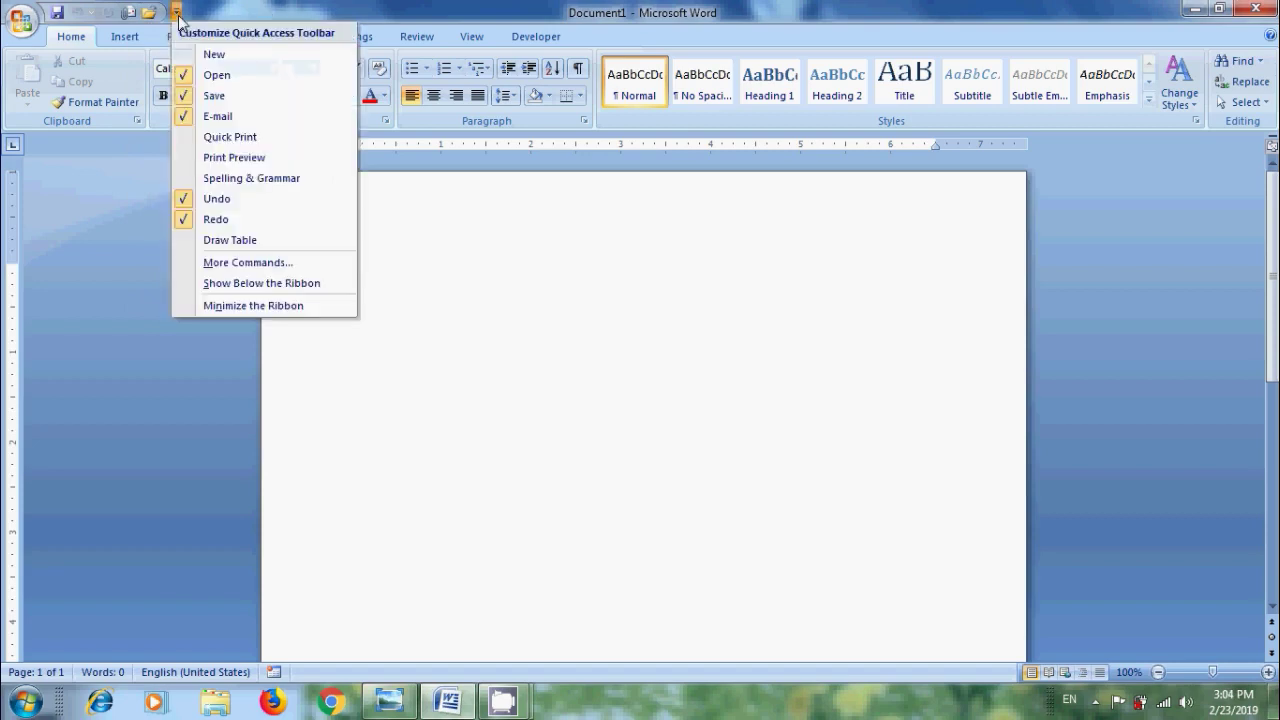
# In More Commands, browse the command categories, ending on Commands Not in the Ribbon
pyautogui.click(269, 263)
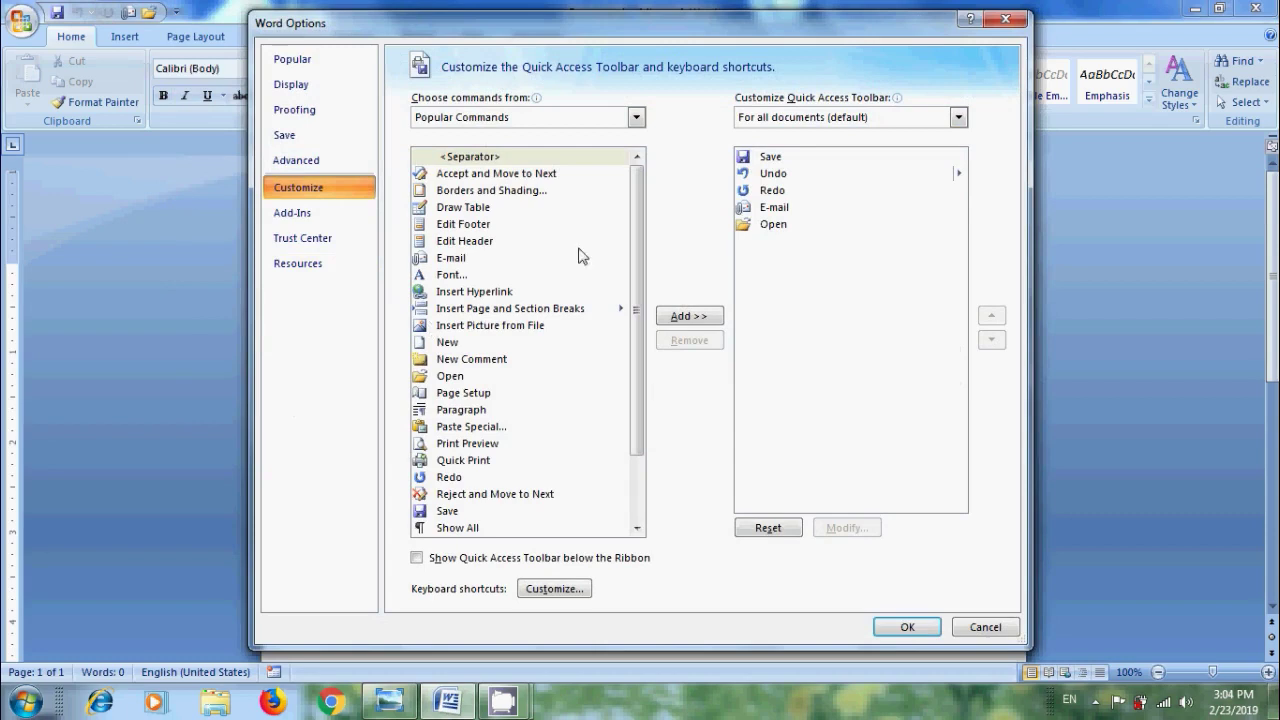
pyautogui.click(636, 118)
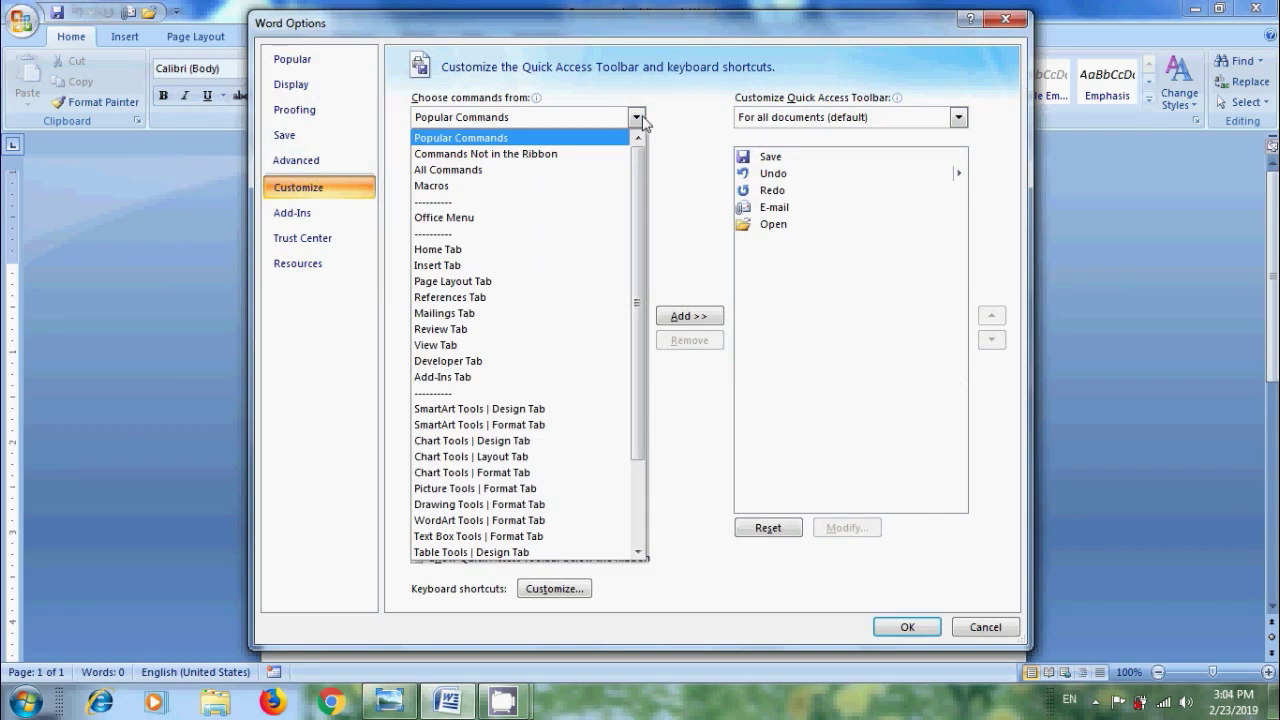
pyautogui.click(560, 155)
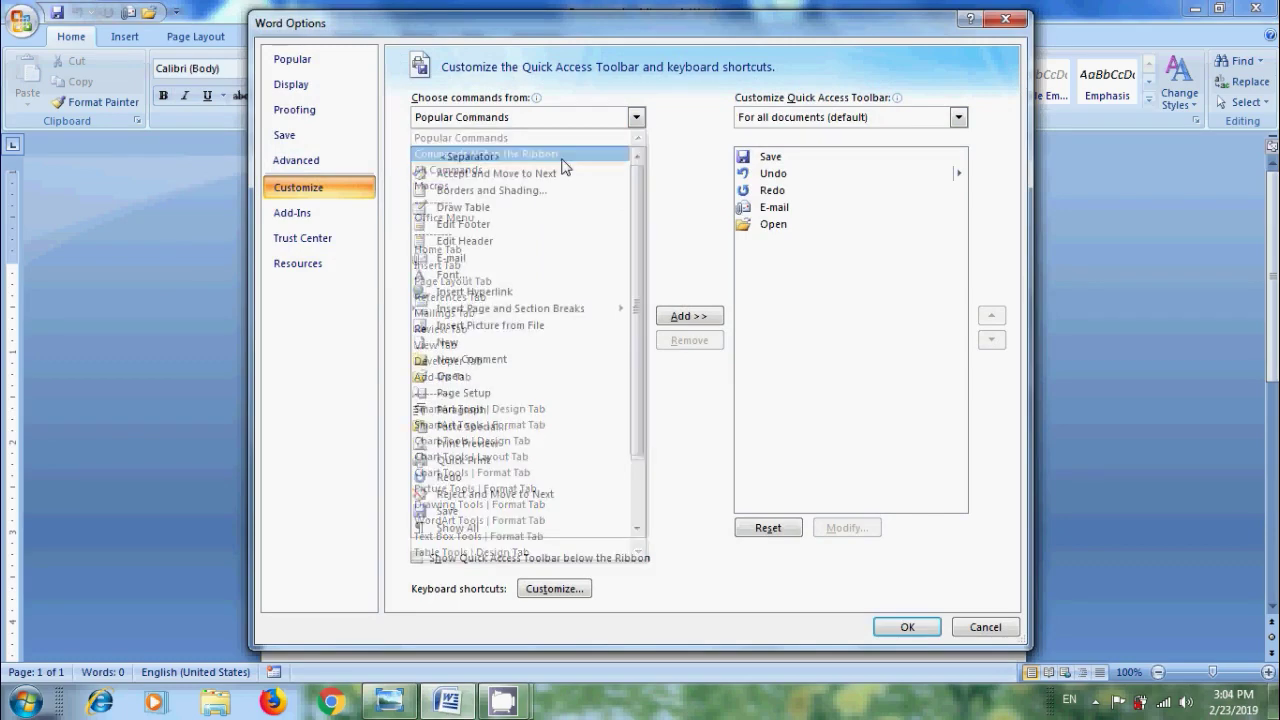
pyautogui.click(636, 118)
pyautogui.click(491, 169)
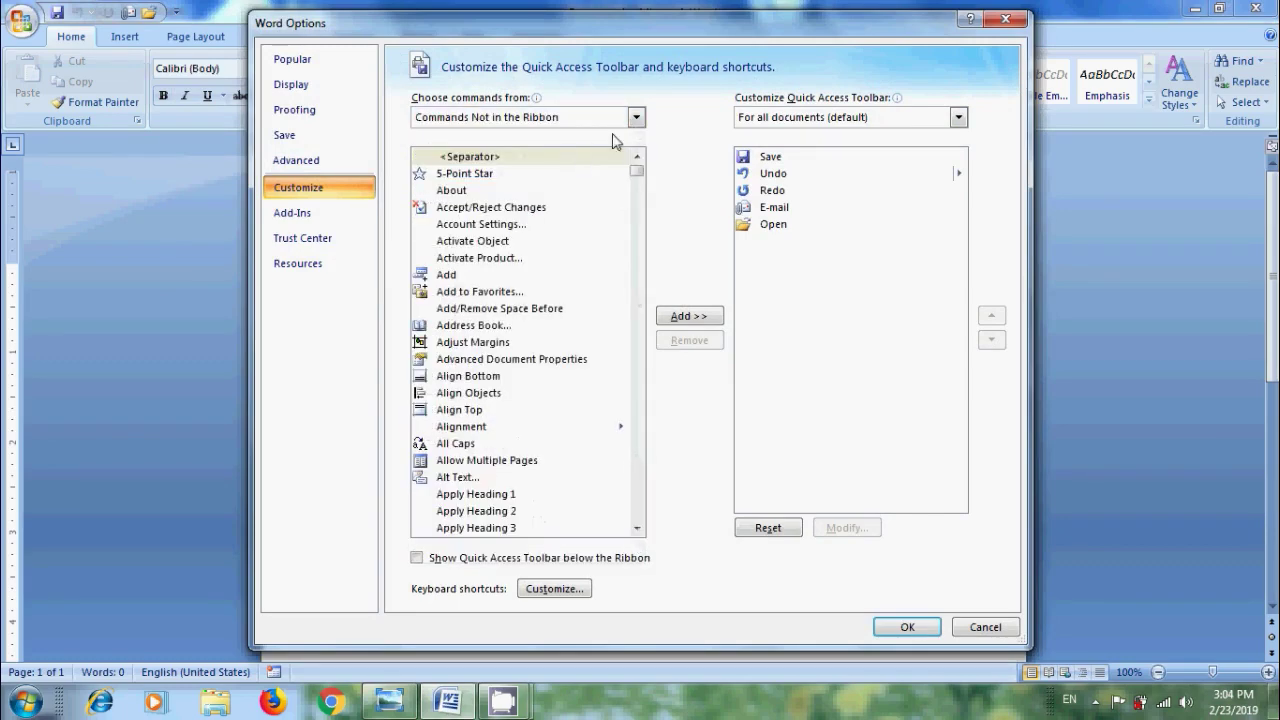
pyautogui.click(634, 119)
pyautogui.click(560, 249)
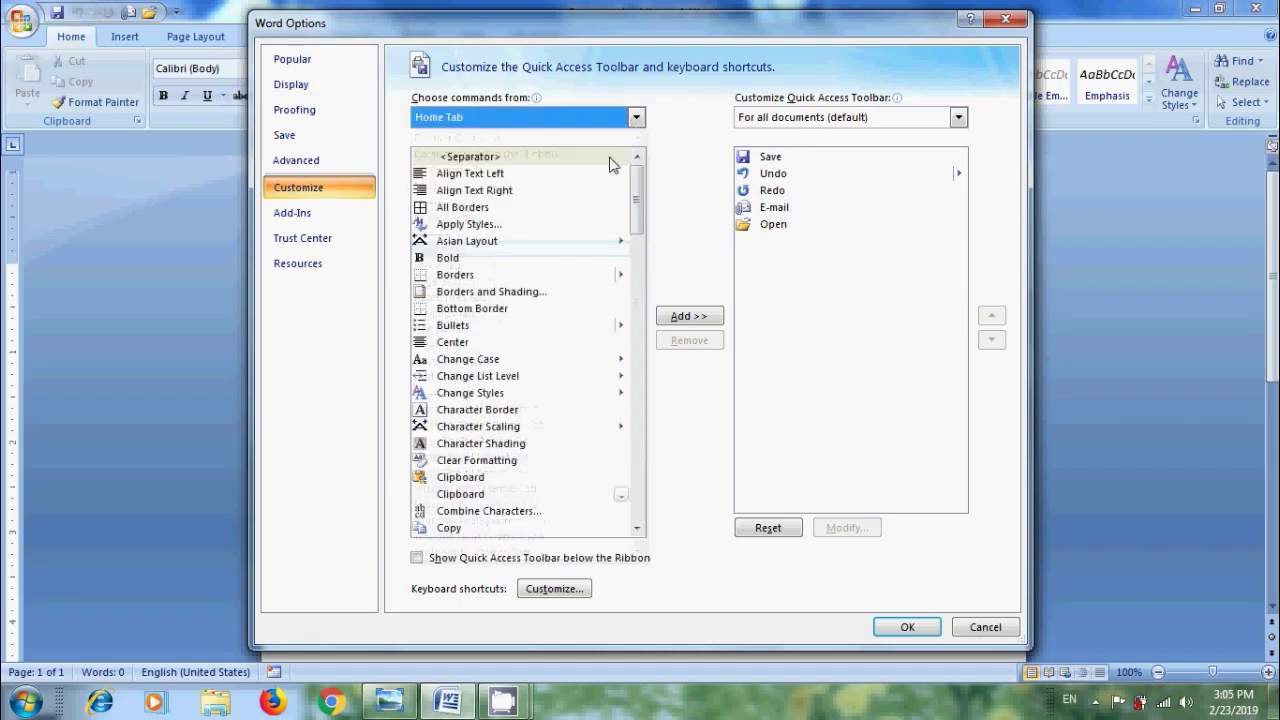
pyautogui.click(636, 118)
pyautogui.click(560, 297)
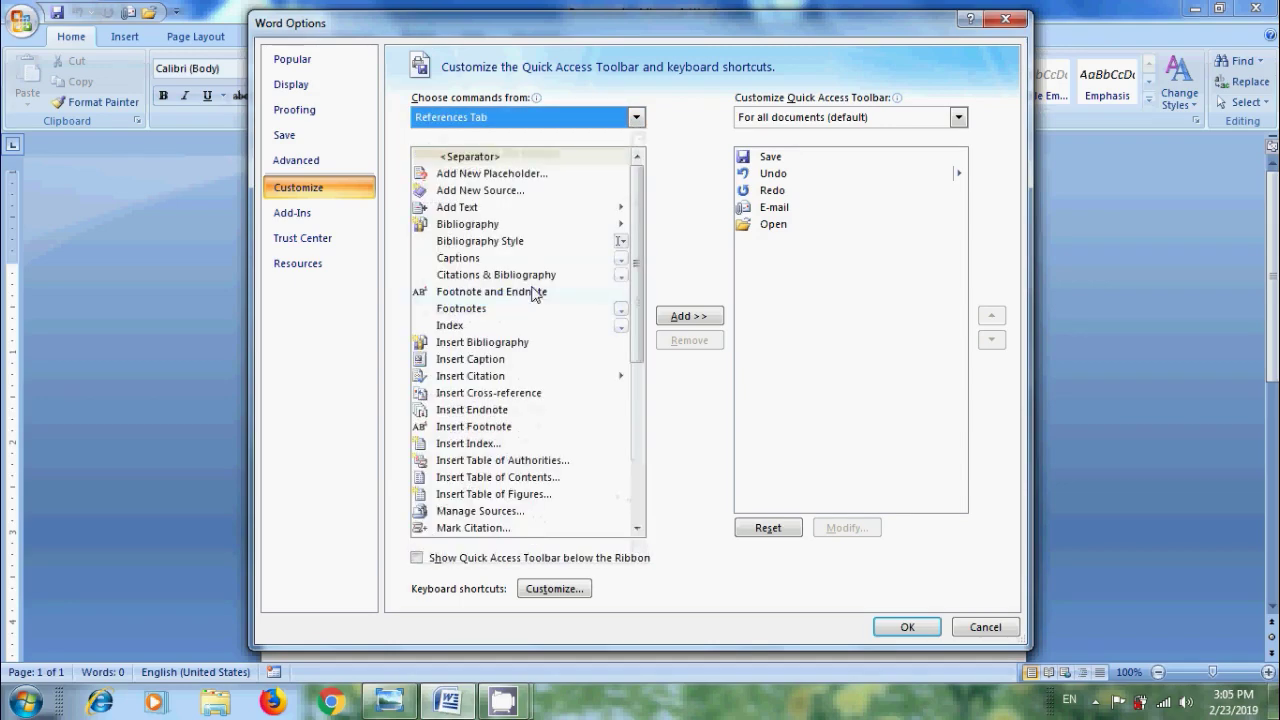
pyautogui.click(635, 117)
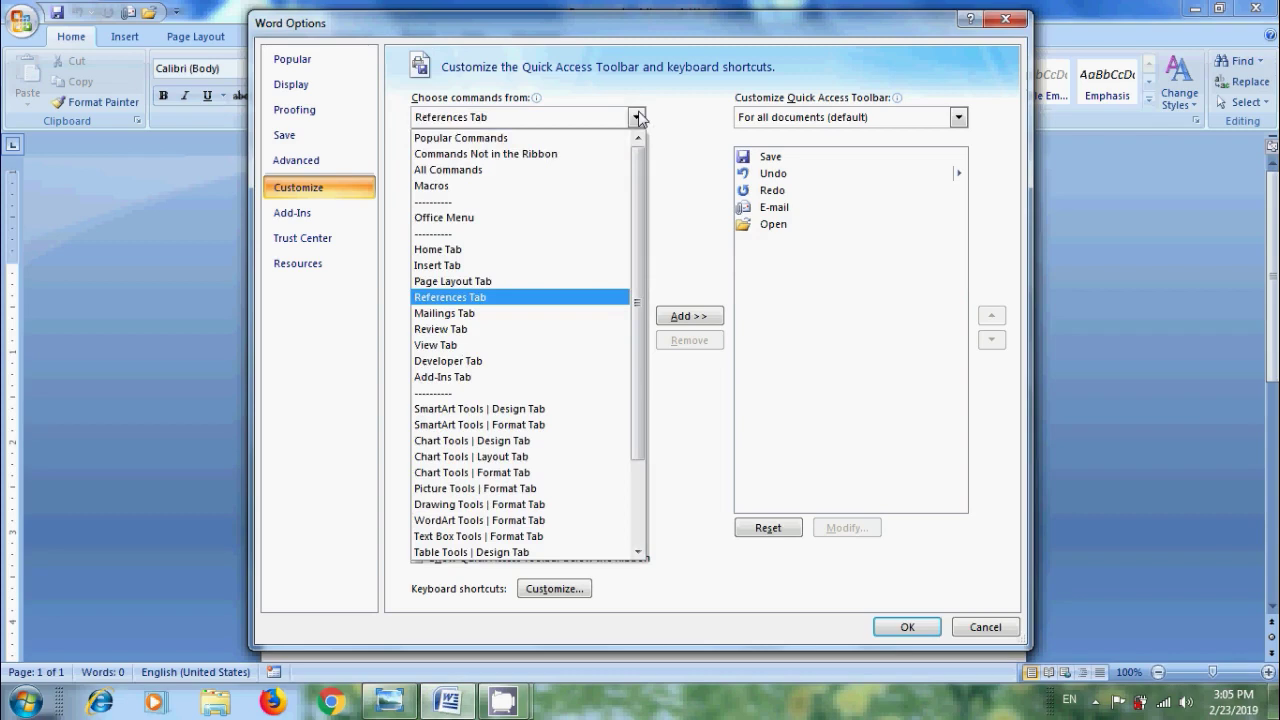
pyautogui.click(604, 155)
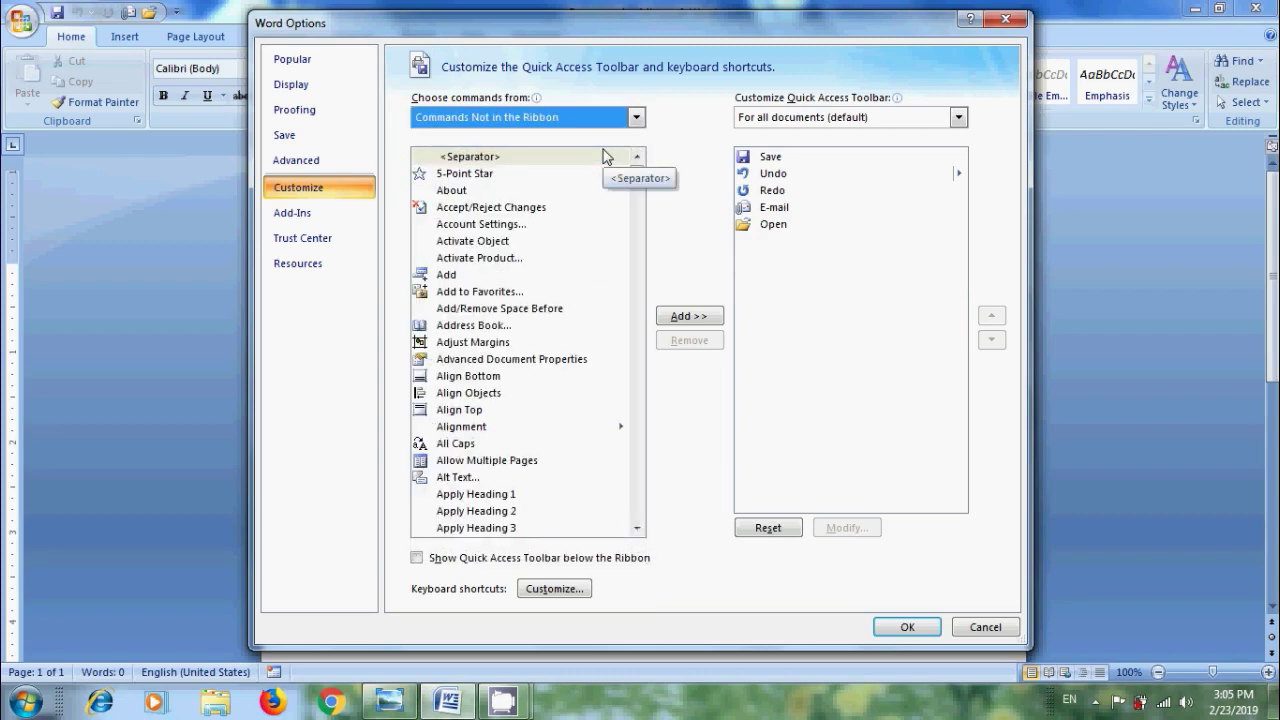
# Add 5-Point Star and Add to Favorites to the Quick Access Toolbar list
pyautogui.click(492, 174)
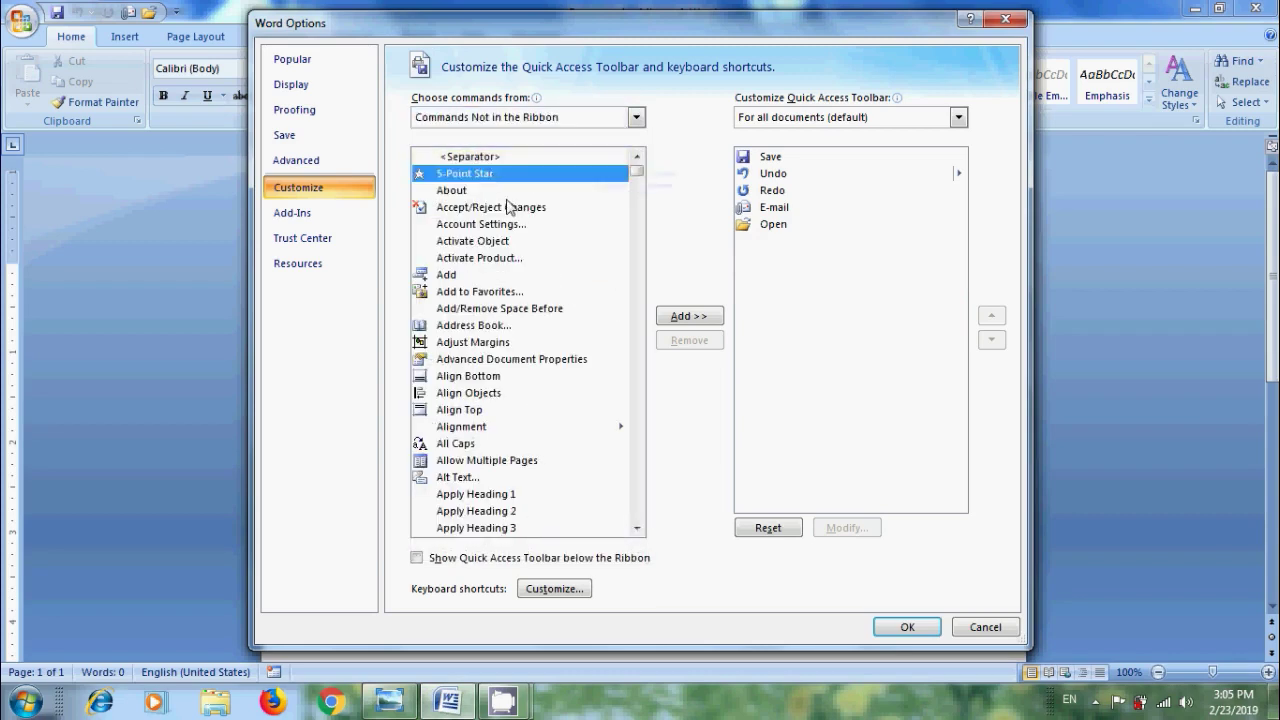
pyautogui.click(692, 316)
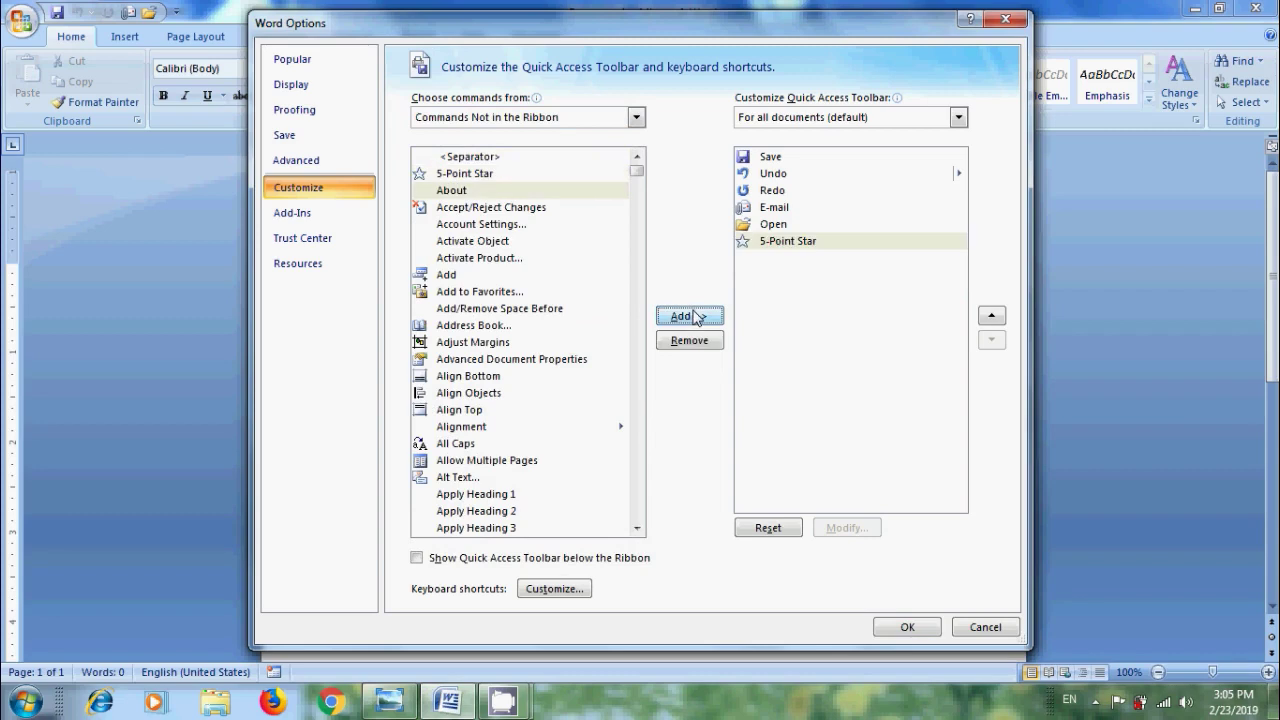
pyautogui.click(497, 292)
pyautogui.click(682, 317)
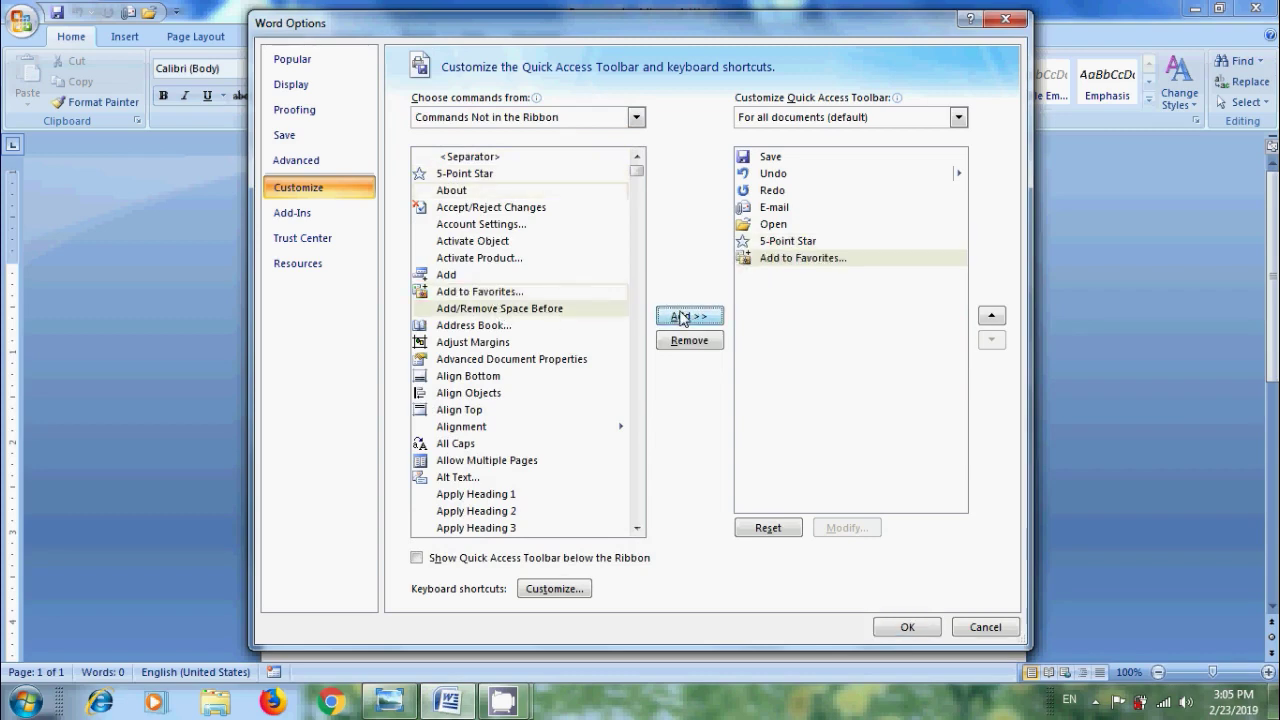
# Add Clip Art and Insert Chart from the Insert Tab category
pyautogui.click(636, 118)
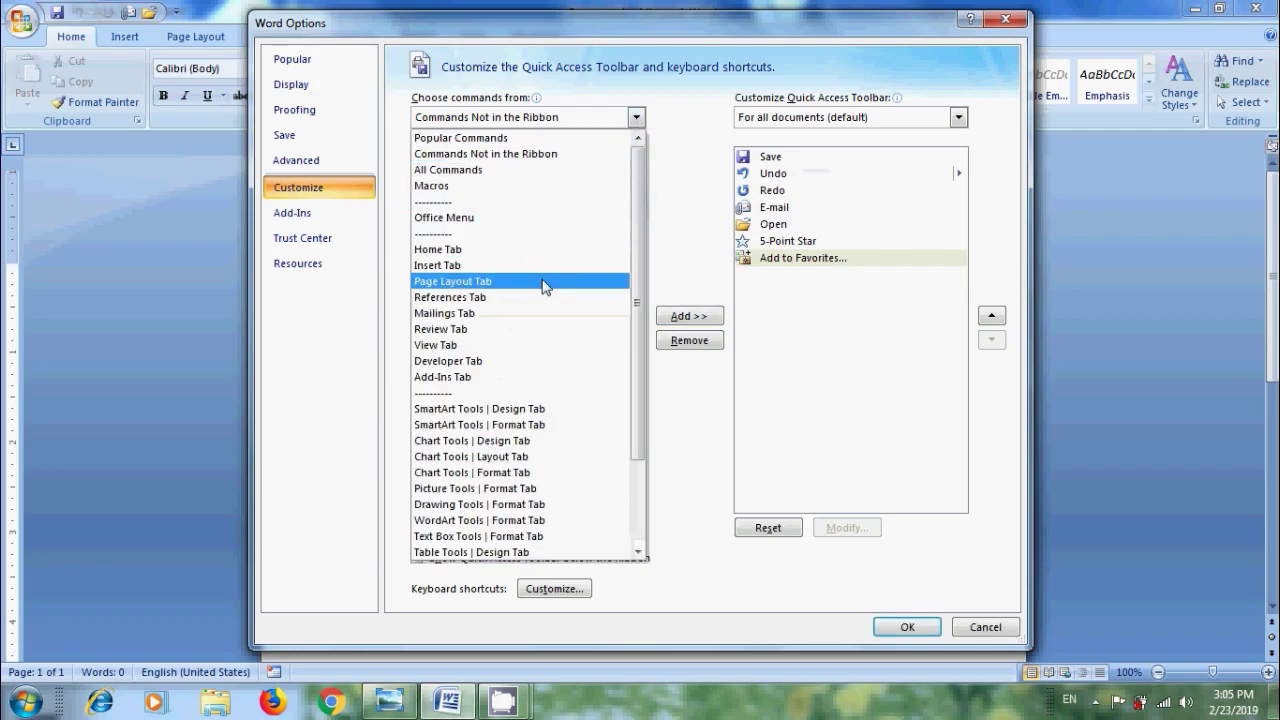
pyautogui.click(466, 265)
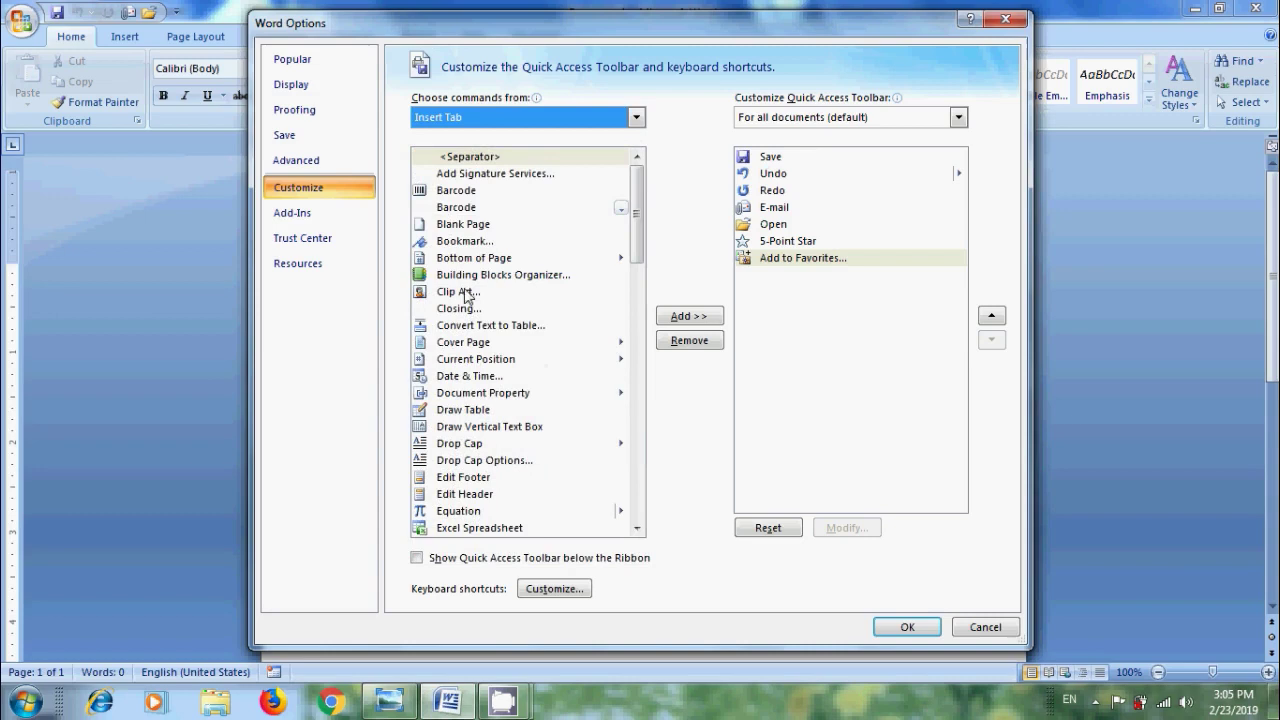
pyautogui.click(466, 292)
pyautogui.click(664, 316)
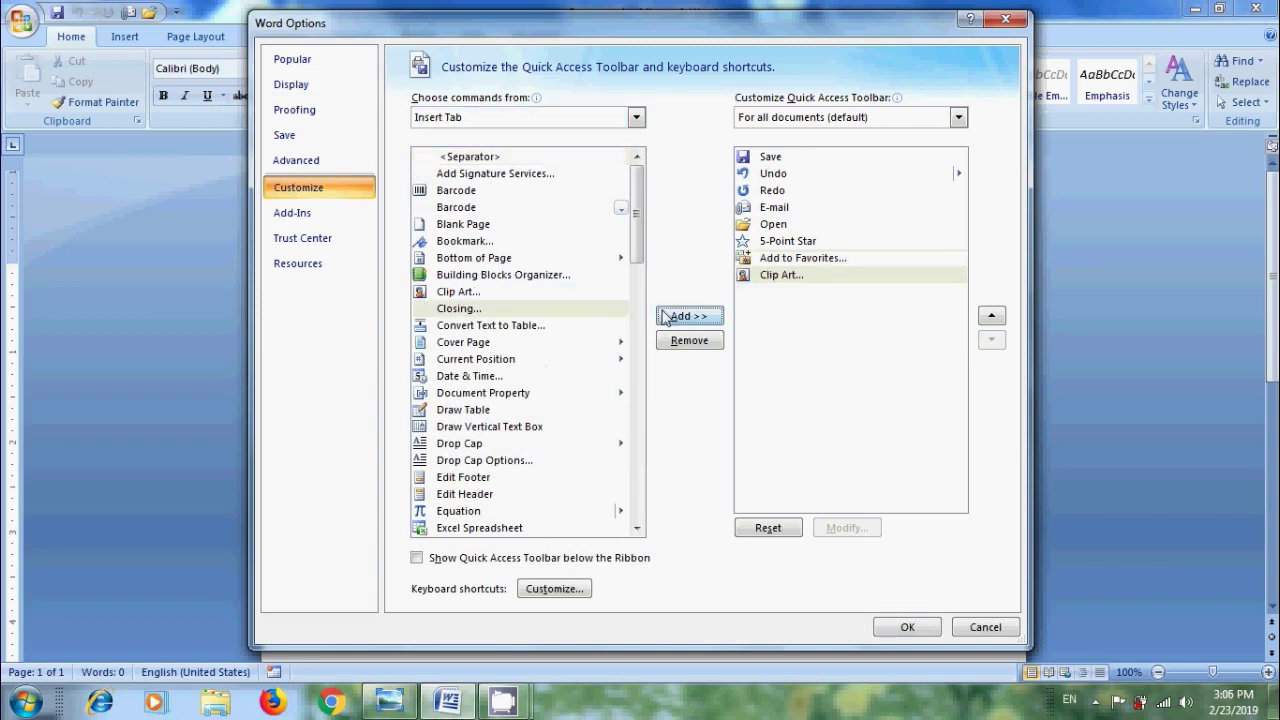
pyautogui.scroll(-5, 478, 418)
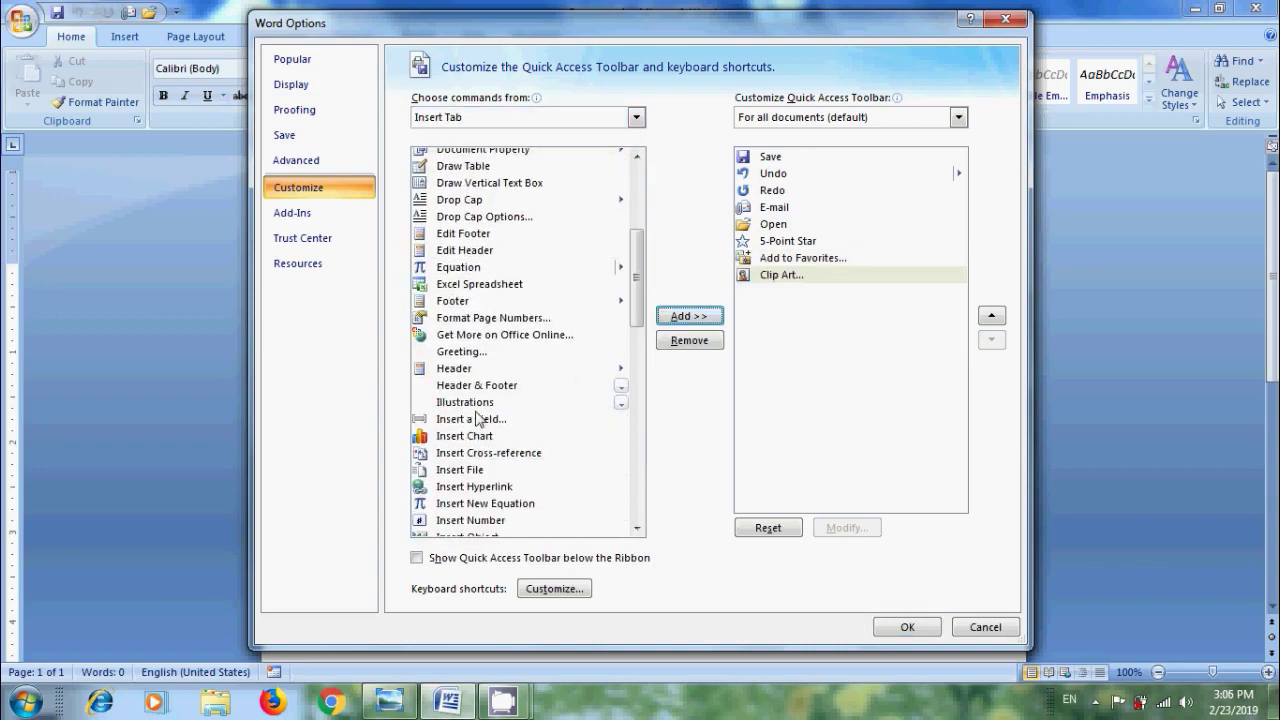
pyautogui.click(470, 436)
pyautogui.click(692, 316)
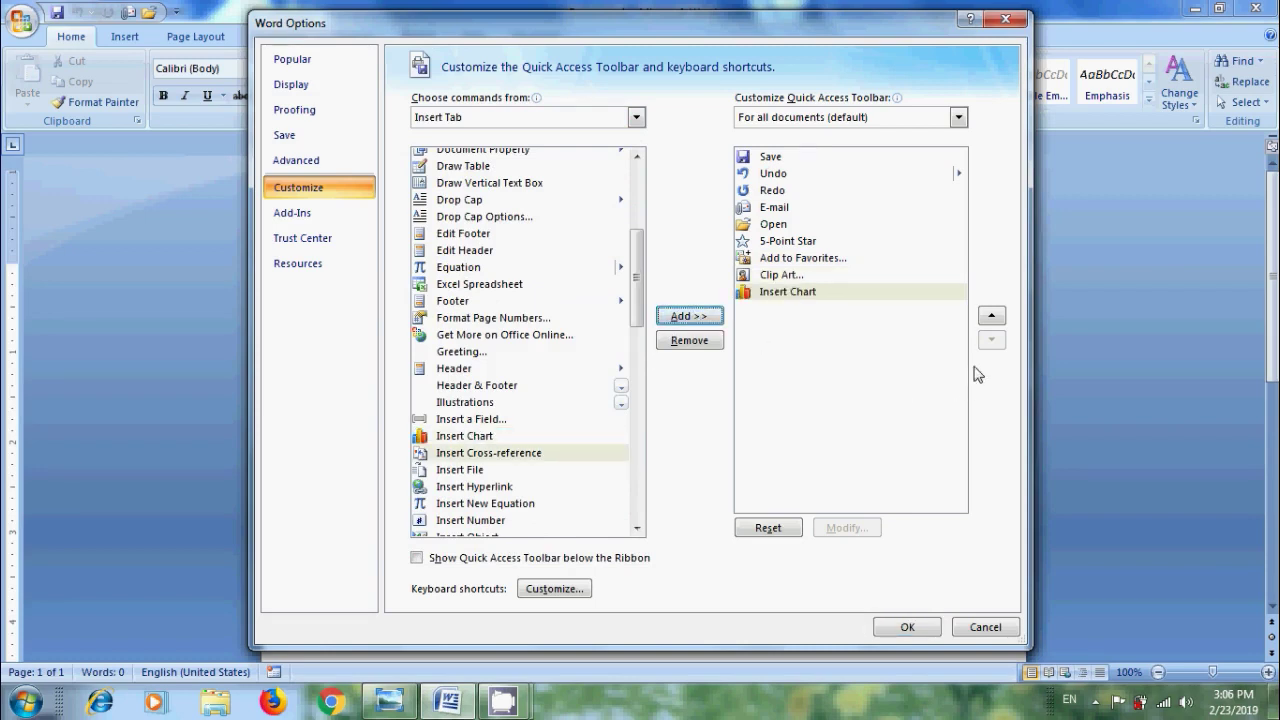
# Reorder the list: Insert Chart up two places, 5-Point Star last, Open above E-mail
pyautogui.click(991, 315)
pyautogui.click(991, 315)
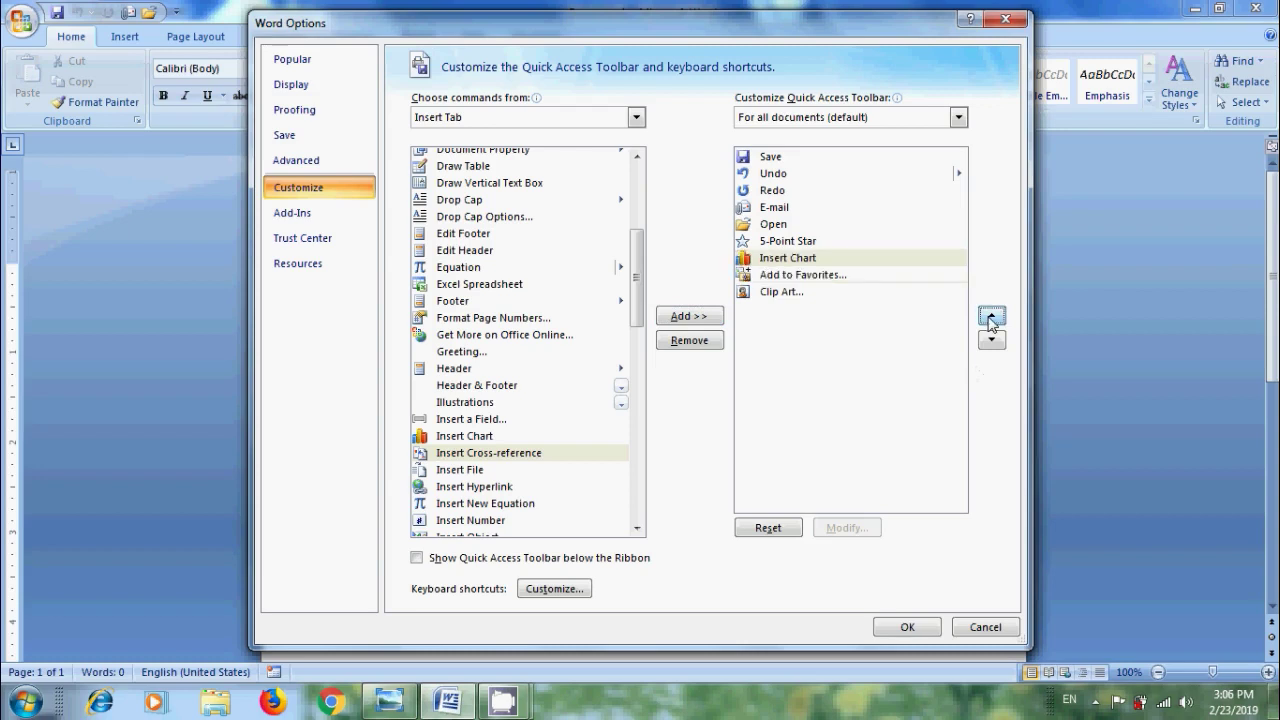
pyautogui.click(786, 243)
pyautogui.click(991, 339)
pyautogui.click(991, 339)
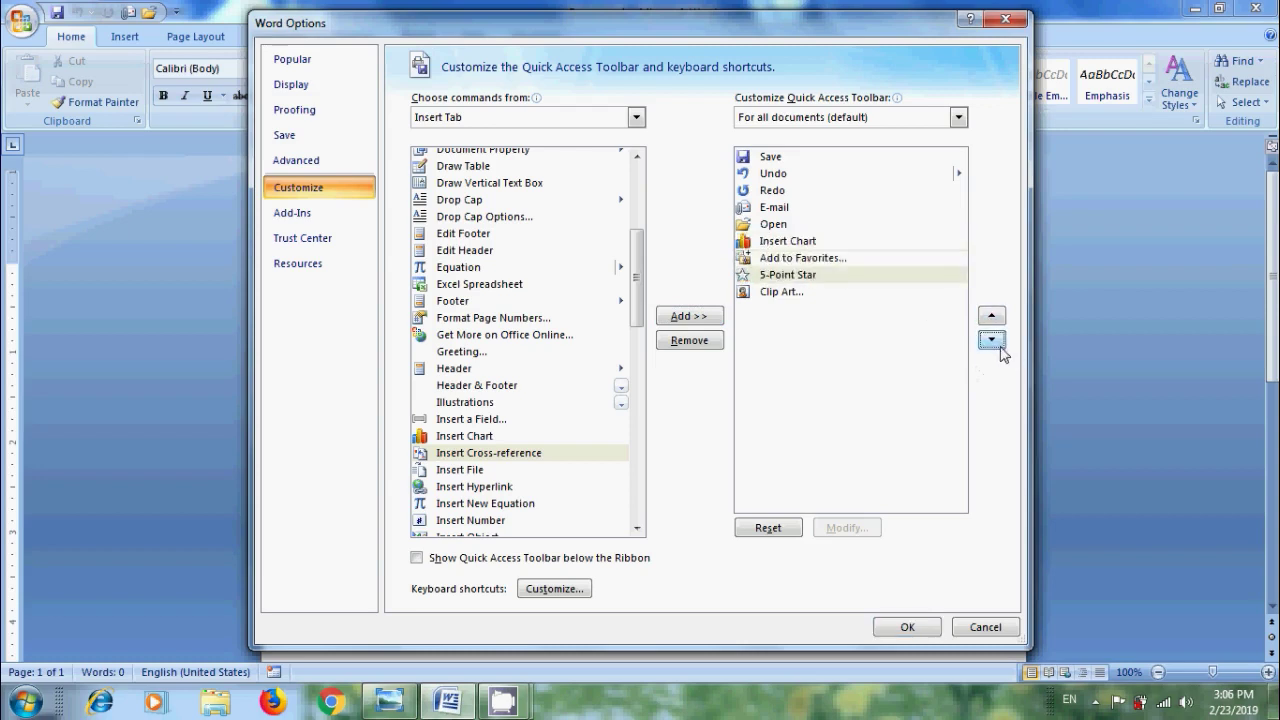
pyautogui.click(1000, 347)
pyautogui.click(774, 226)
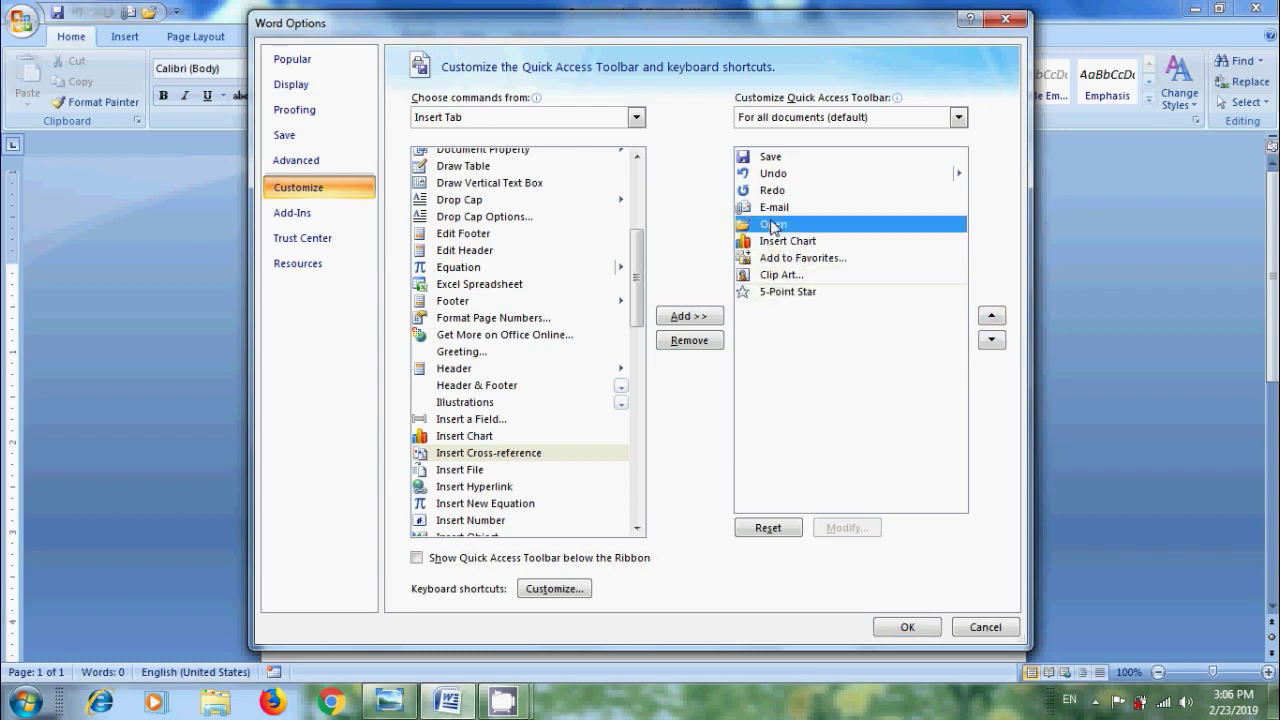
pyautogui.click(991, 315)
# Apply the reordered toolbar, then untick Open and E-mail in the toolbar menu
pyautogui.click(912, 627)
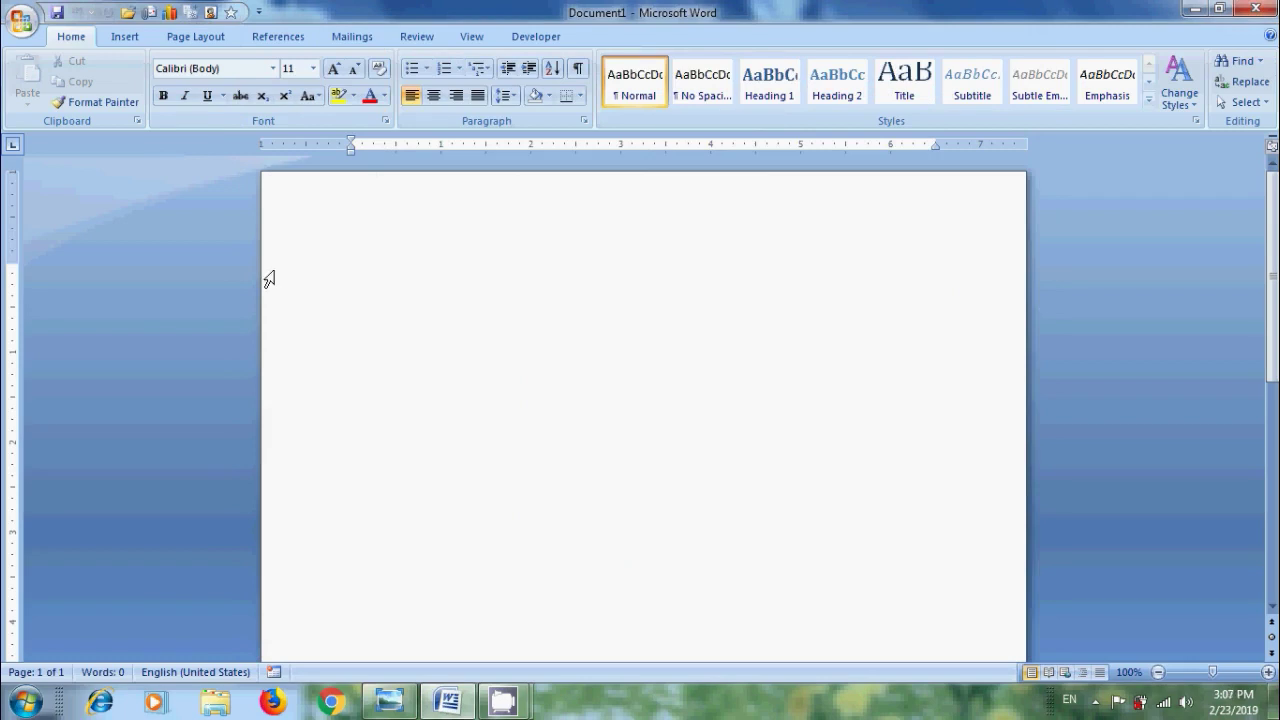
pyautogui.click(259, 12)
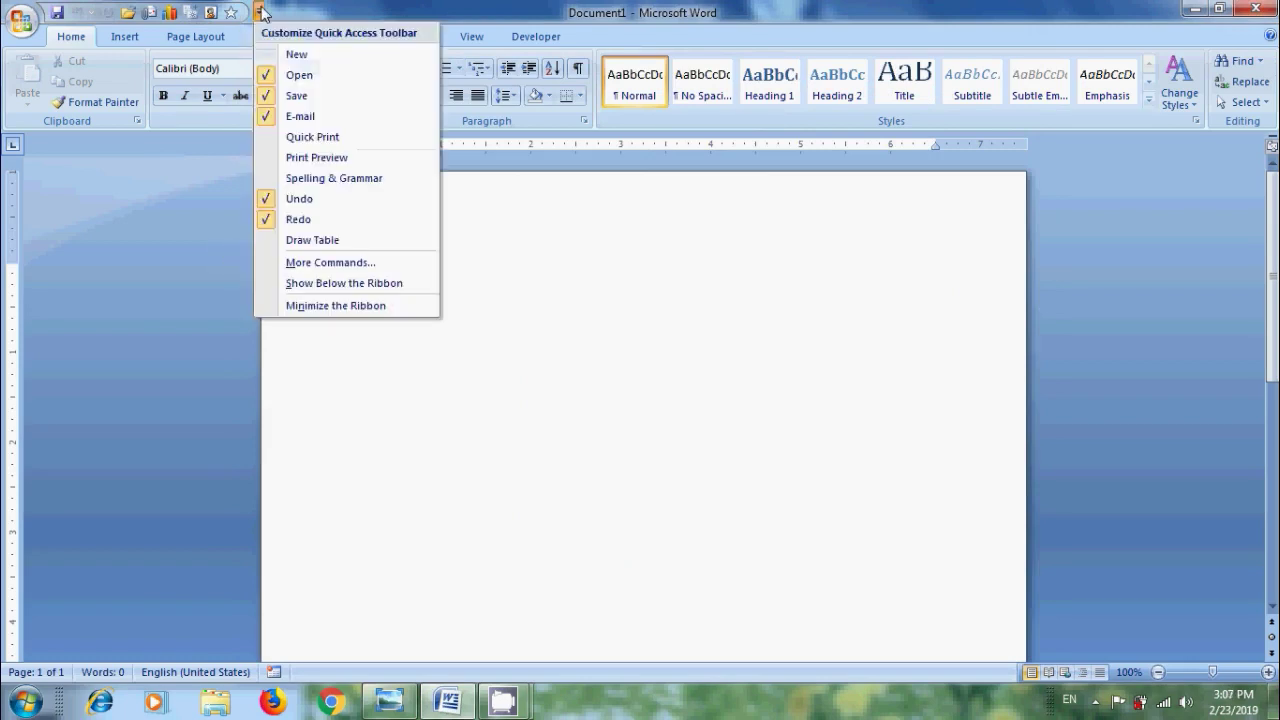
pyautogui.click(299, 75)
pyautogui.click(238, 12)
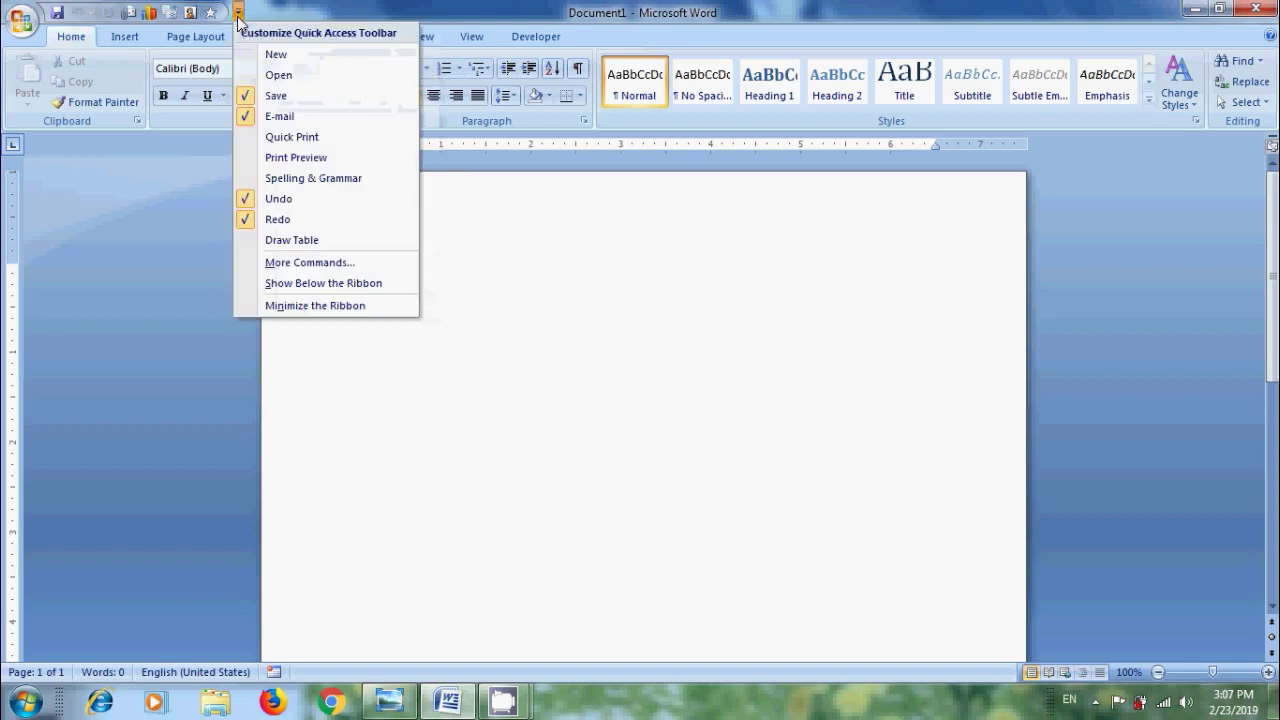
pyautogui.click(285, 117)
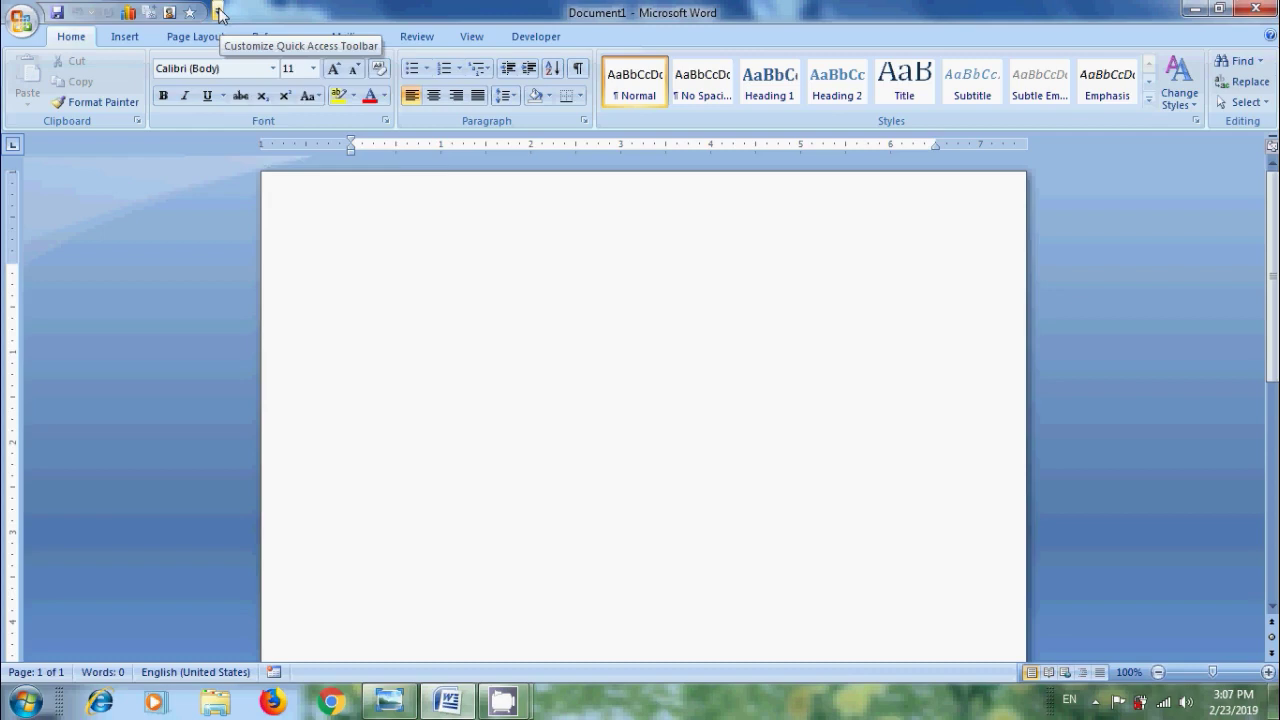
# Remove Clip Art and 5-Point Star from the toolbar list in More Commands
pyautogui.click(217, 11)
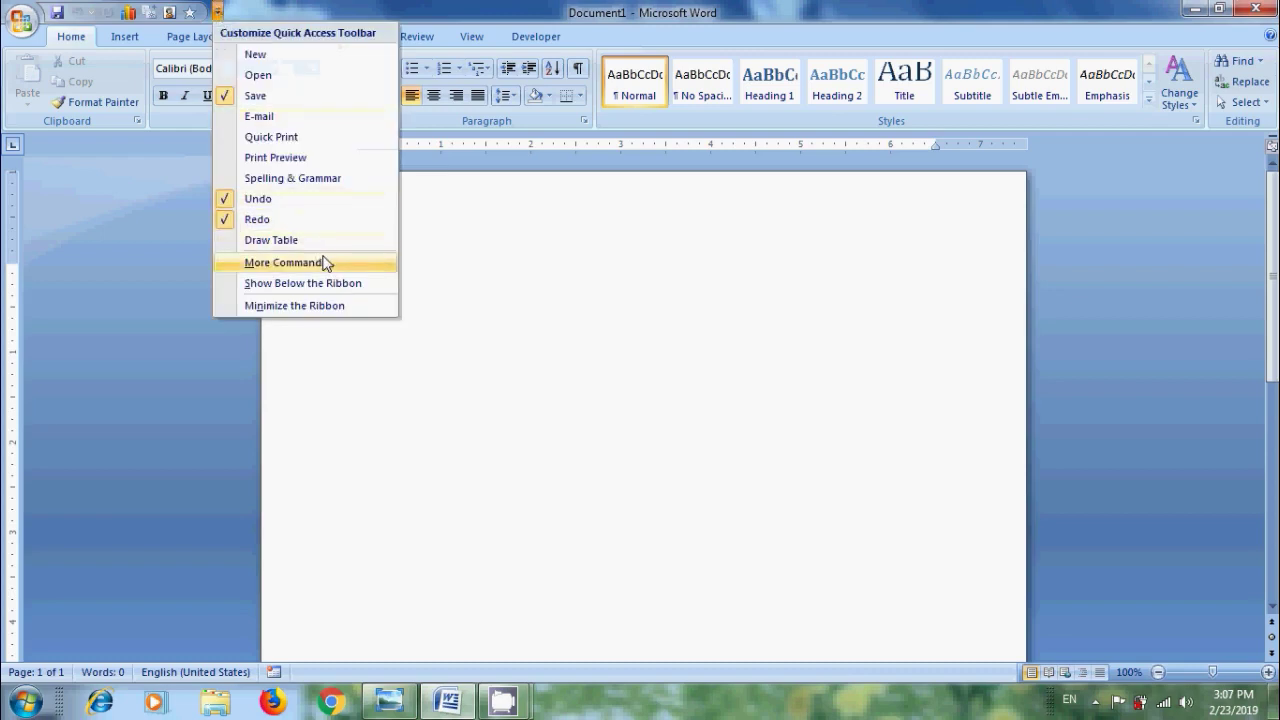
pyautogui.click(323, 261)
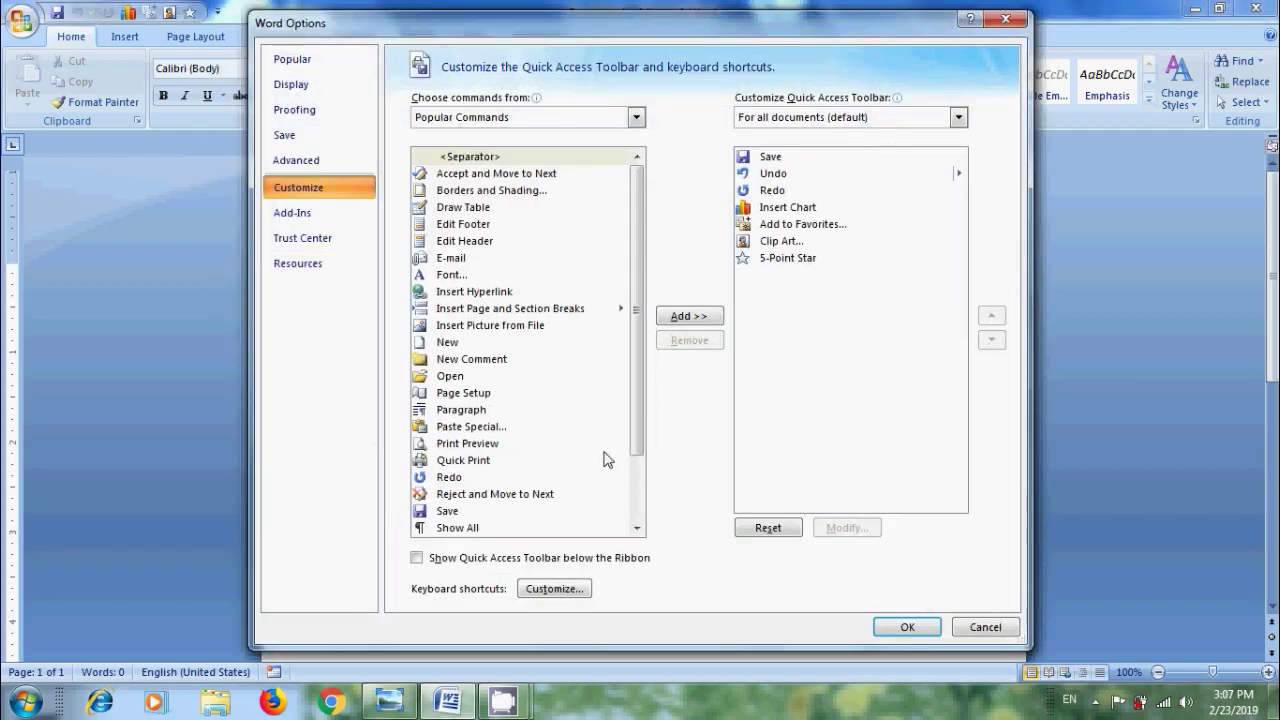
pyautogui.click(793, 243)
pyautogui.click(705, 342)
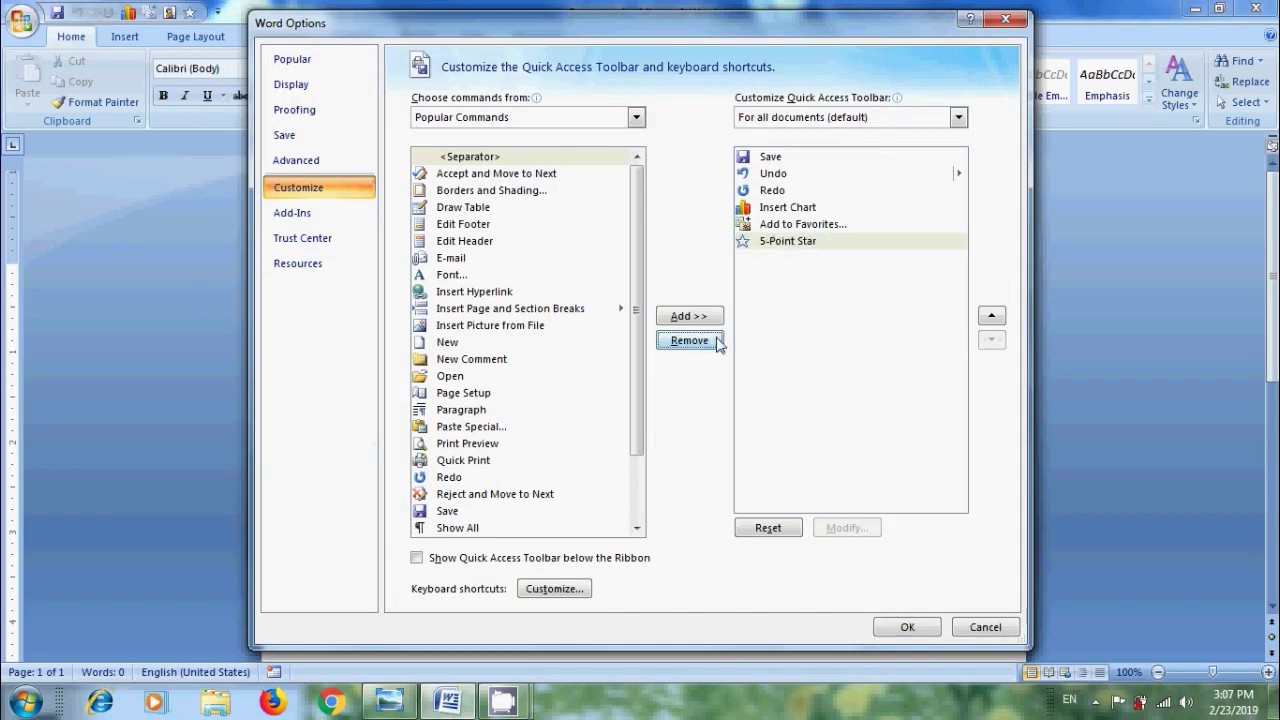
pyautogui.click(812, 244)
pyautogui.click(703, 345)
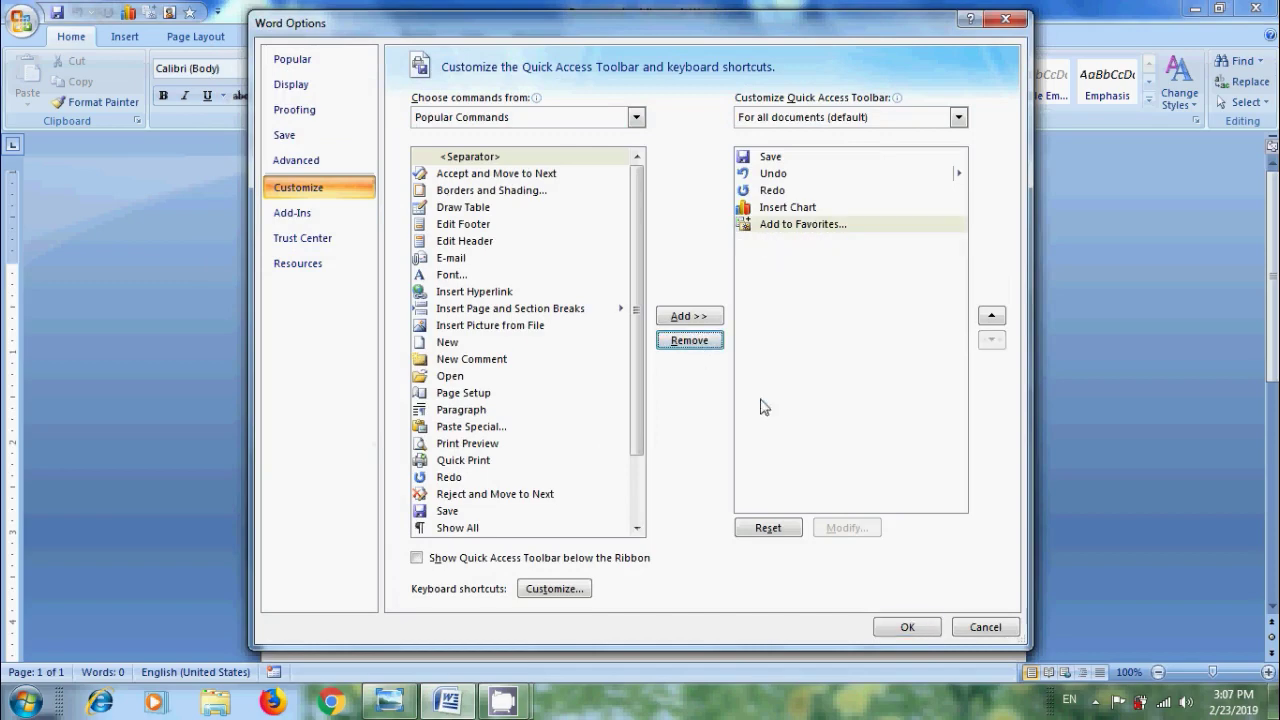
# Apply the changes, then remove Add to Favorites and Insert Chart from the toolbar via right-click
pyautogui.click(914, 630)
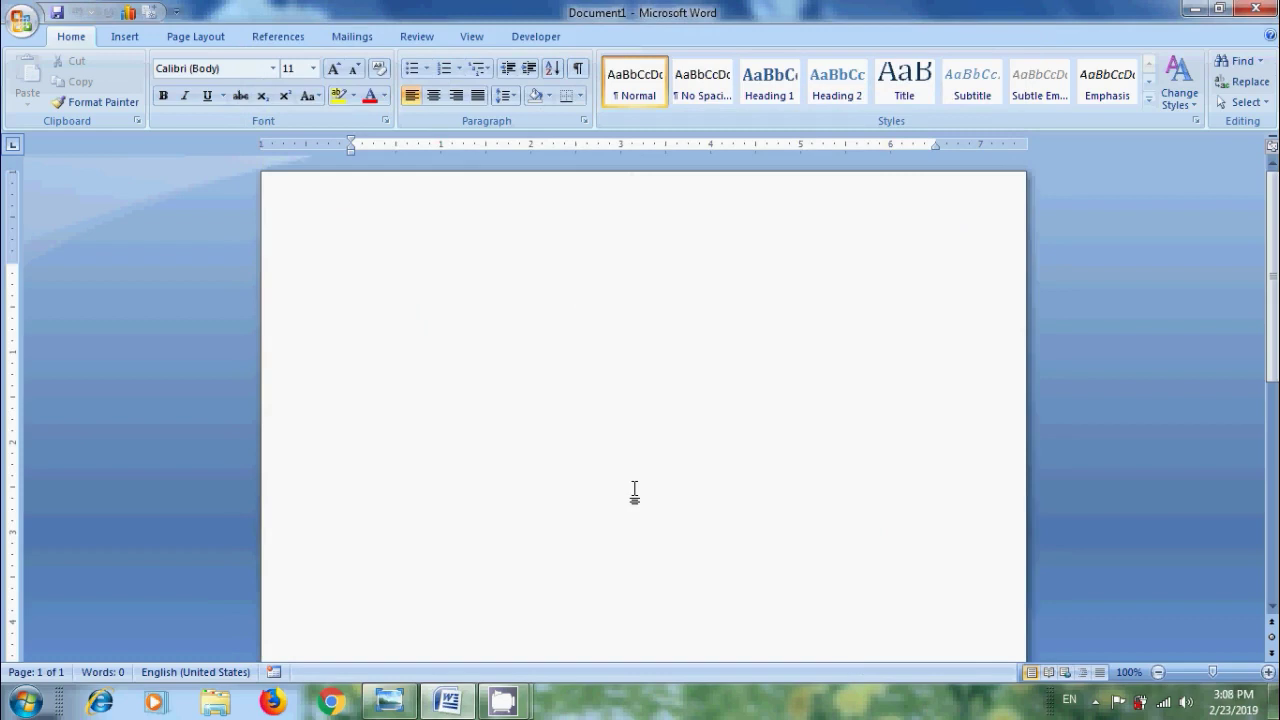
pyautogui.rightClick(148, 13)
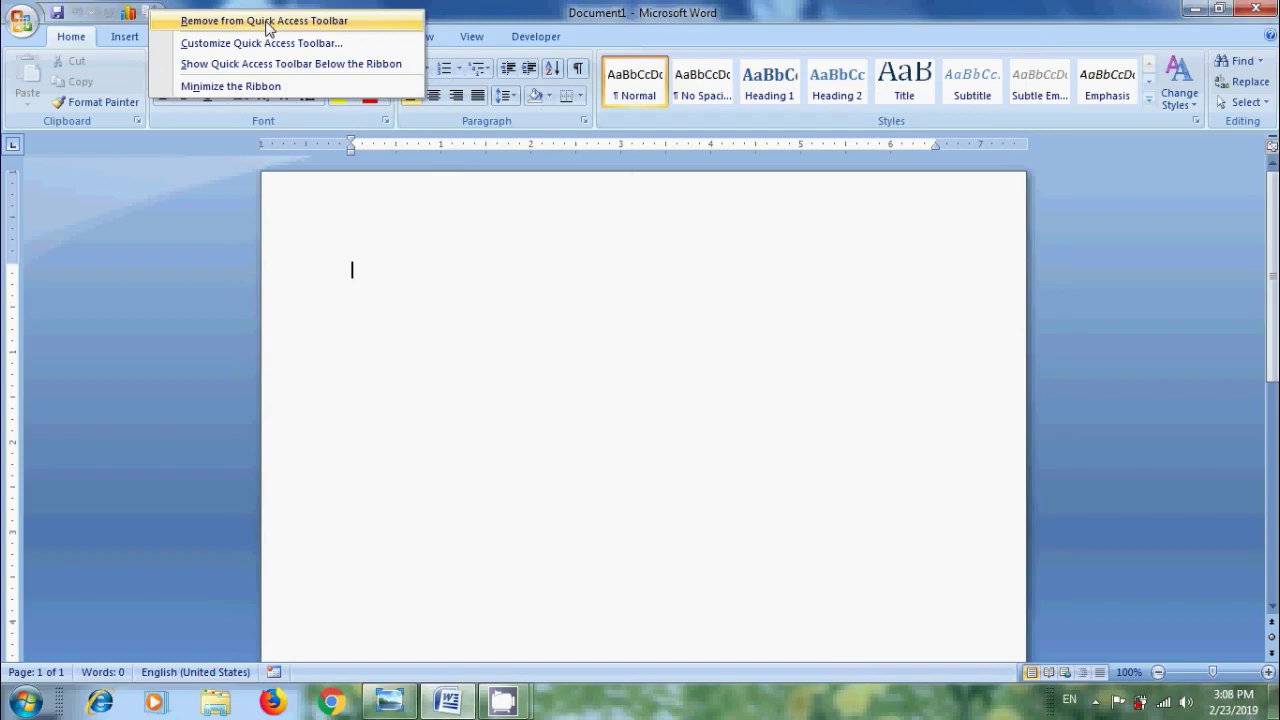
pyautogui.click(264, 20)
pyautogui.rightClick(128, 12)
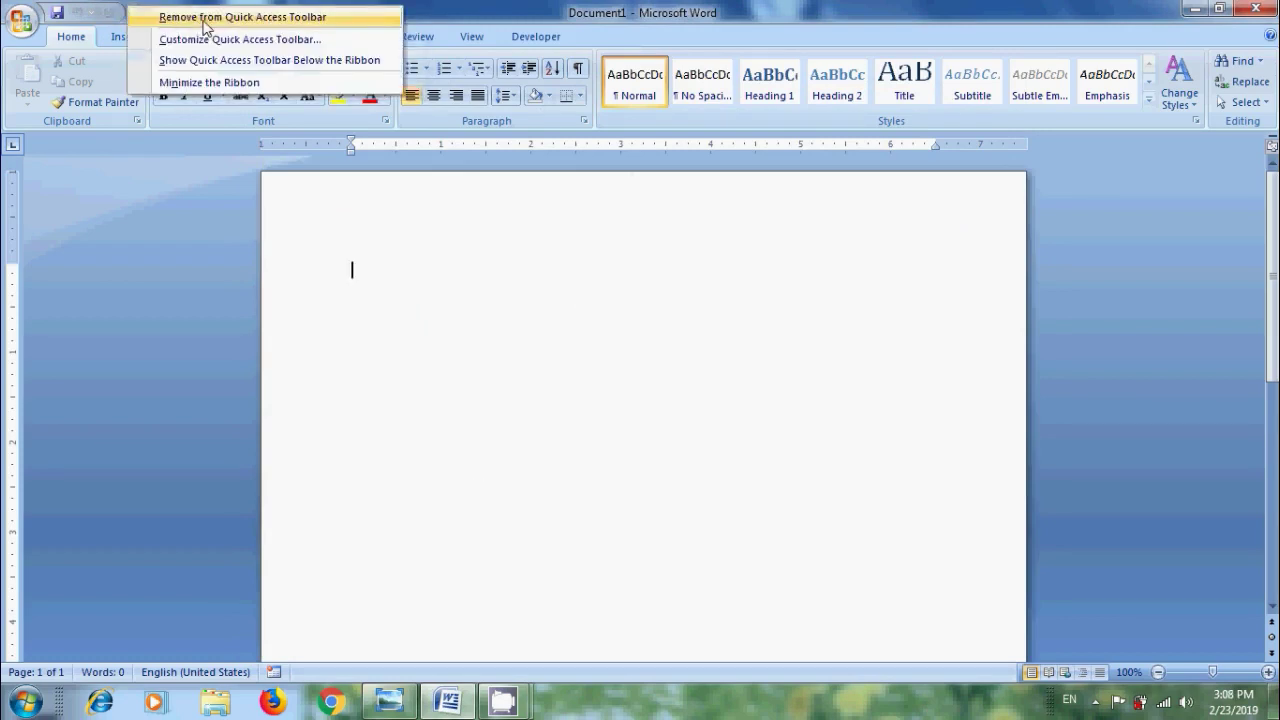
pyautogui.click(203, 20)
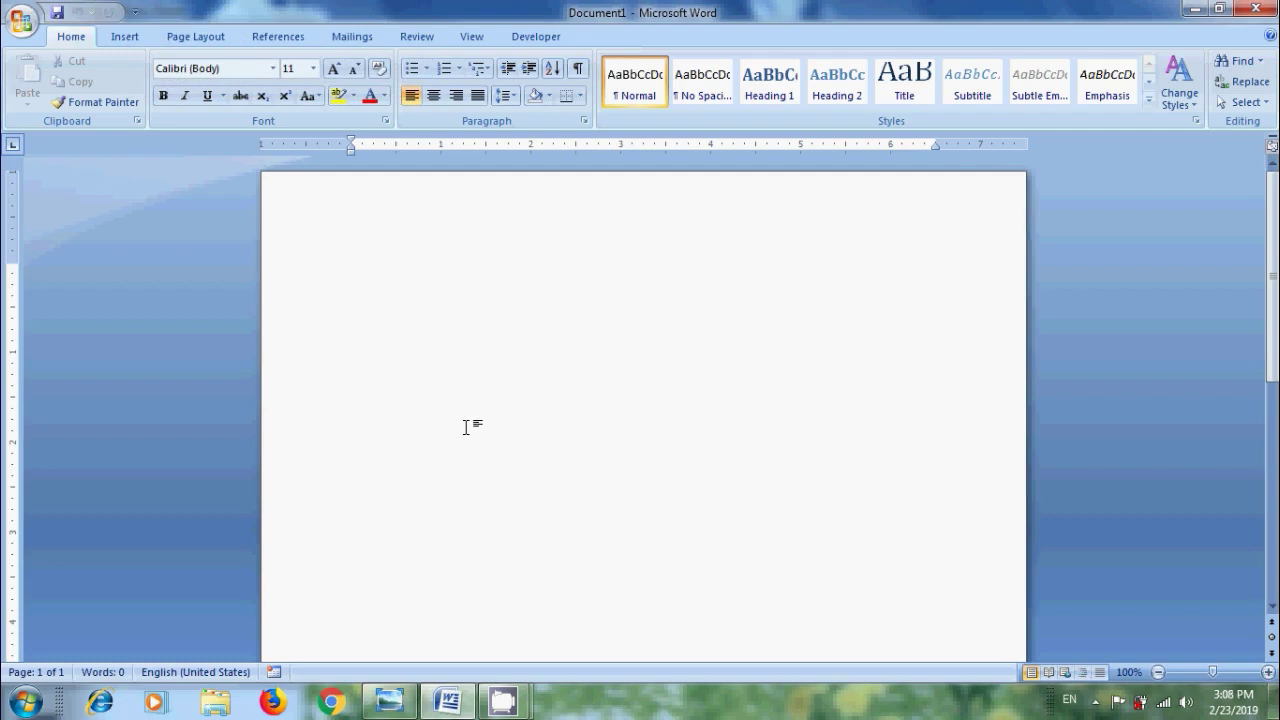
# Show the Quick Access Toolbar below the Ribbon, then move it back above
pyautogui.click(135, 12)
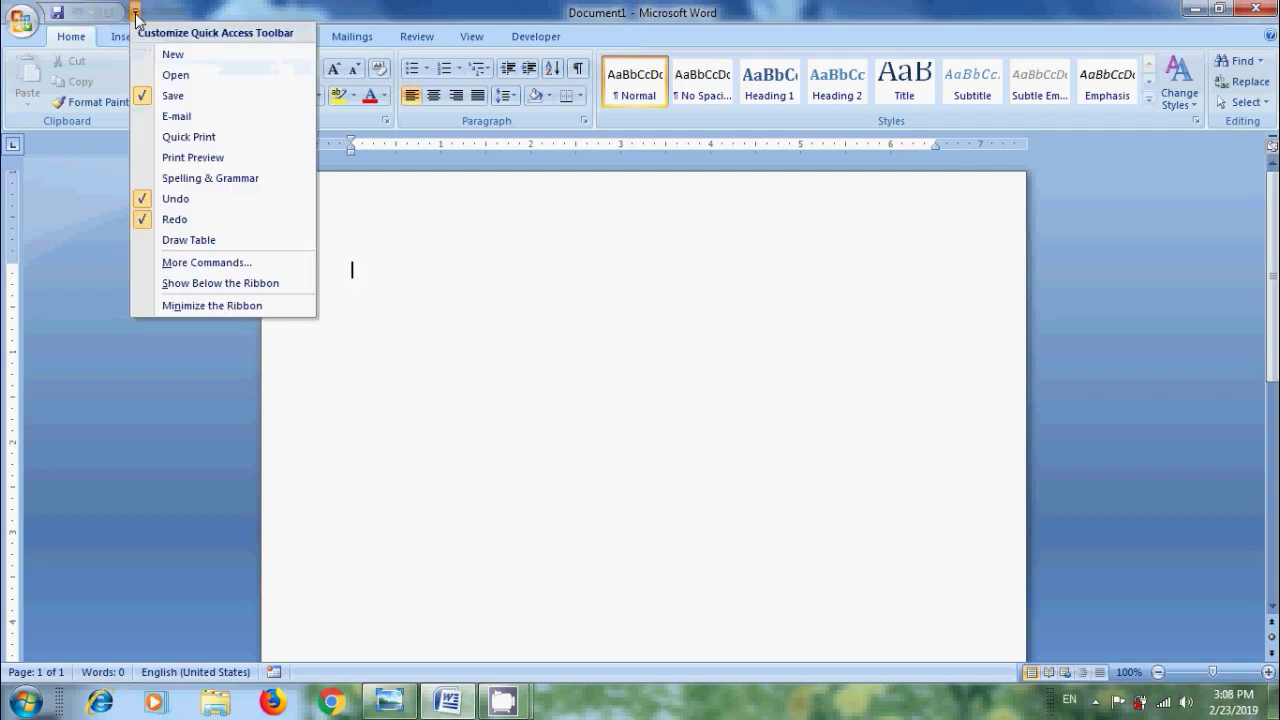
pyautogui.click(240, 283)
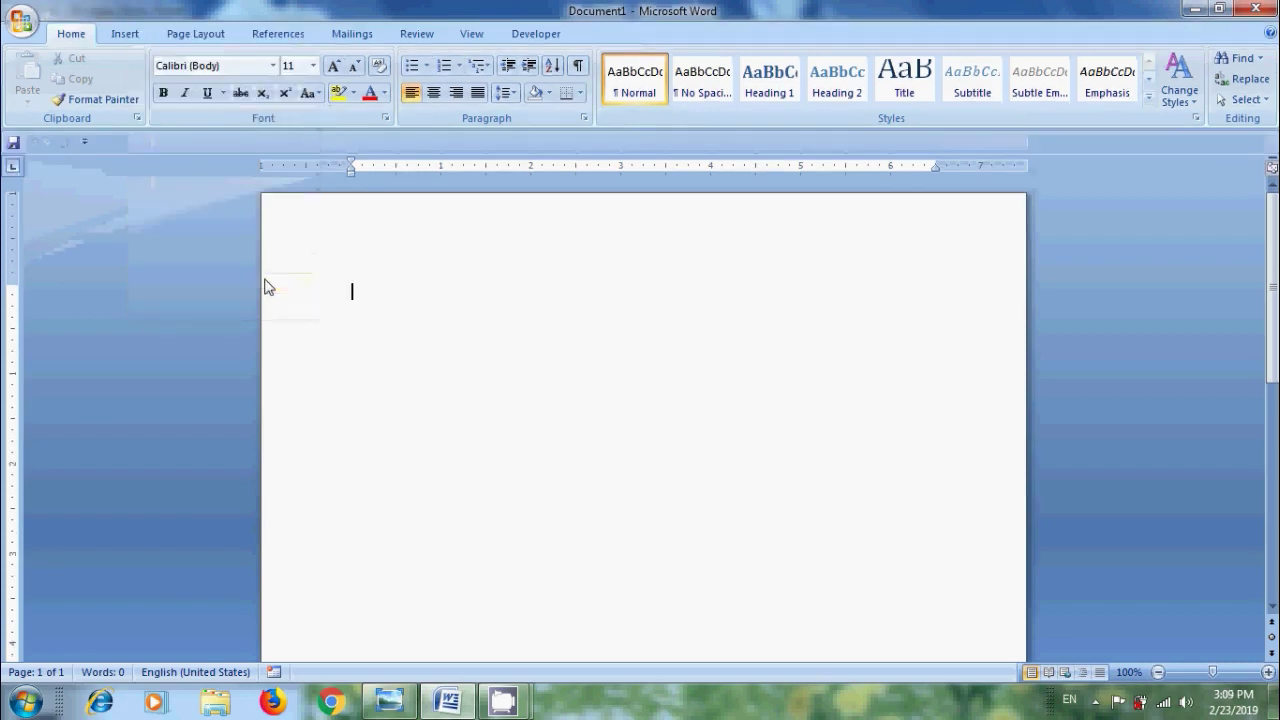
pyautogui.click(85, 145)
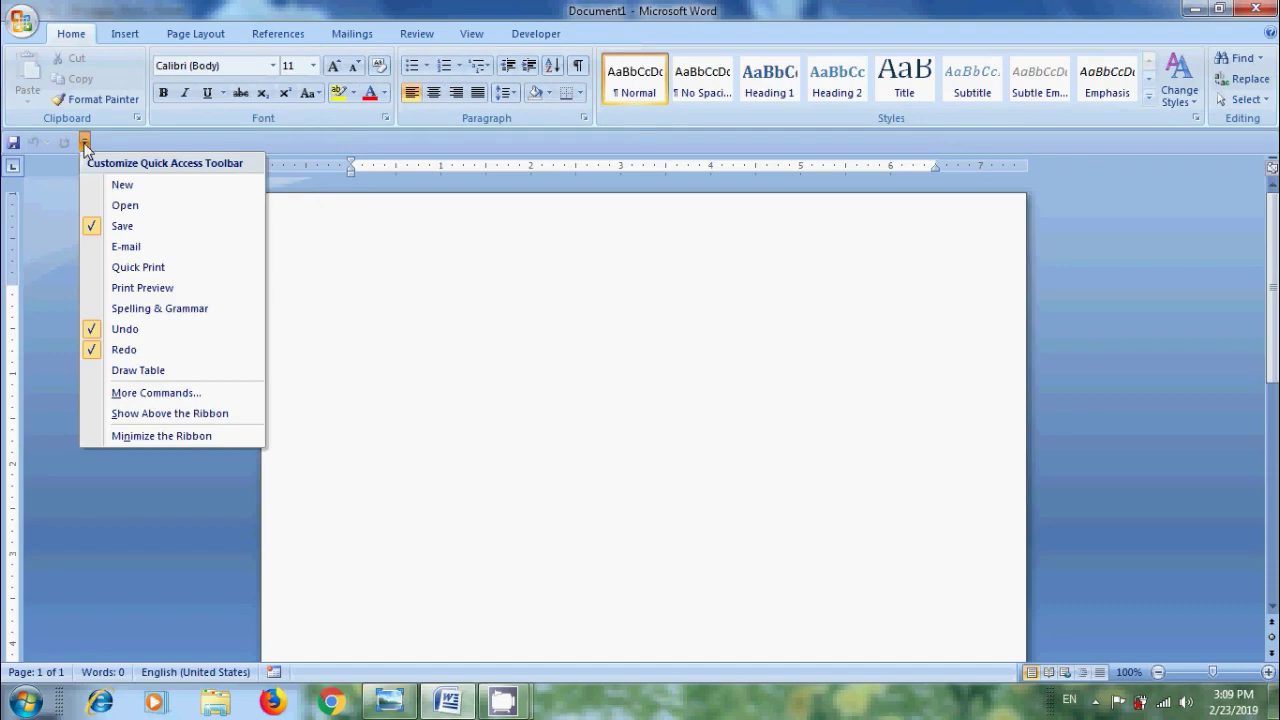
pyautogui.click(229, 416)
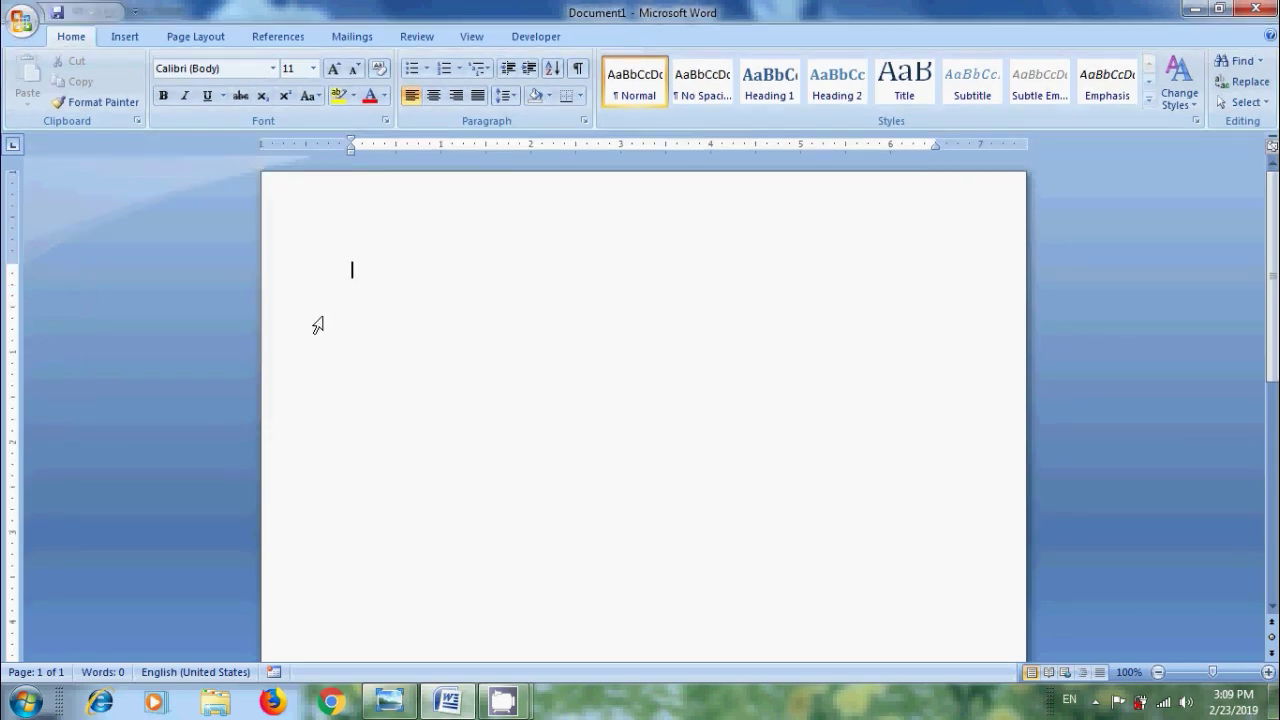
# Enable Show Quick Access Toolbar below the Ribbon in Word Options and apply it
pyautogui.click(134, 11)
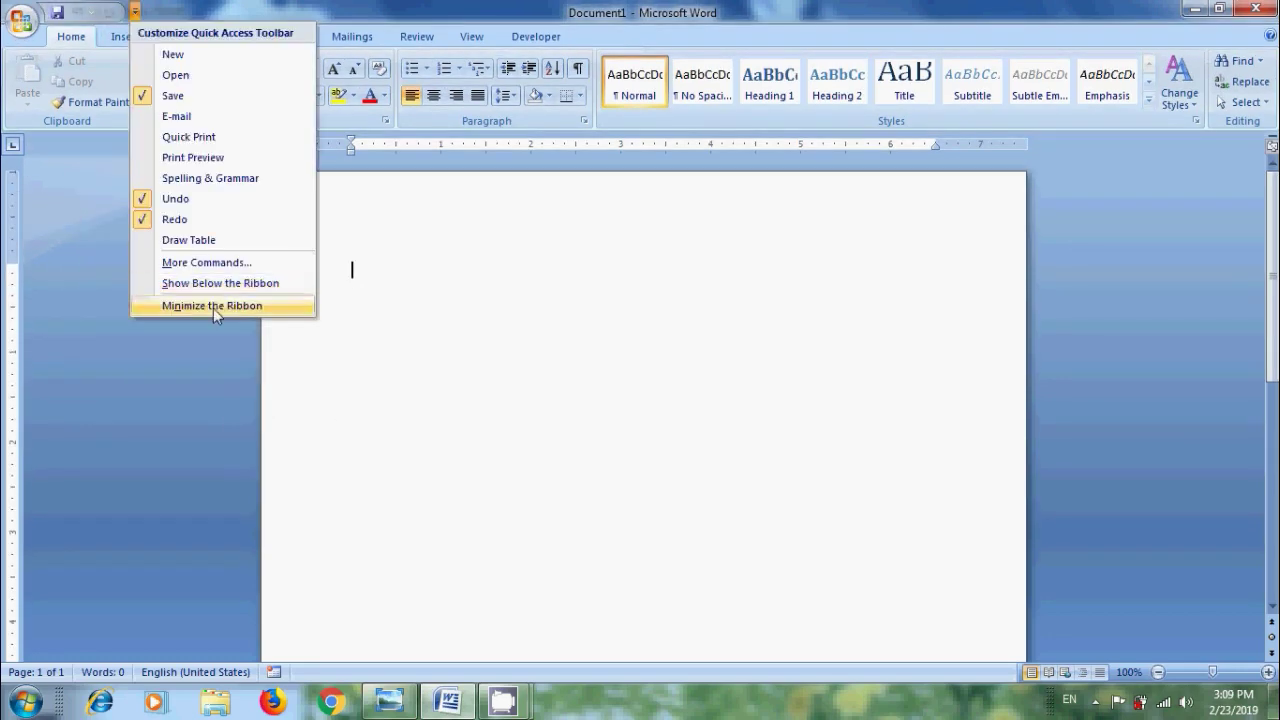
pyautogui.click(252, 266)
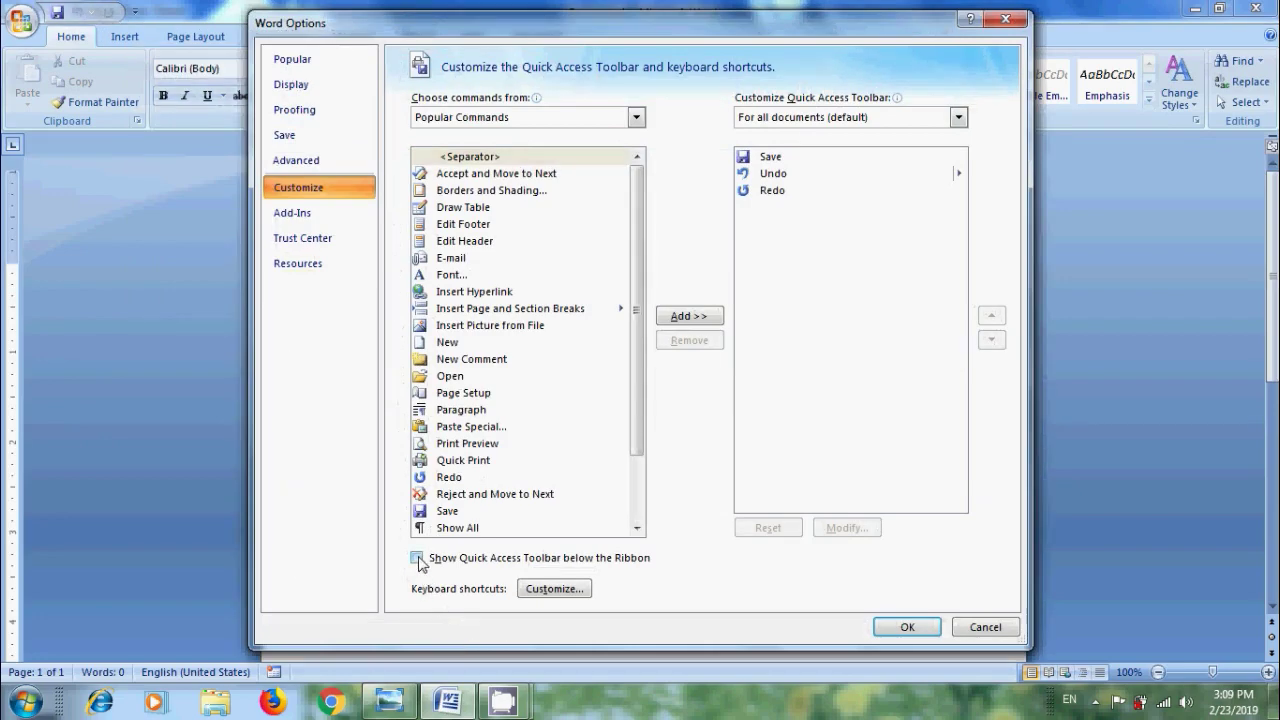
pyautogui.click(418, 558)
pyautogui.click(906, 627)
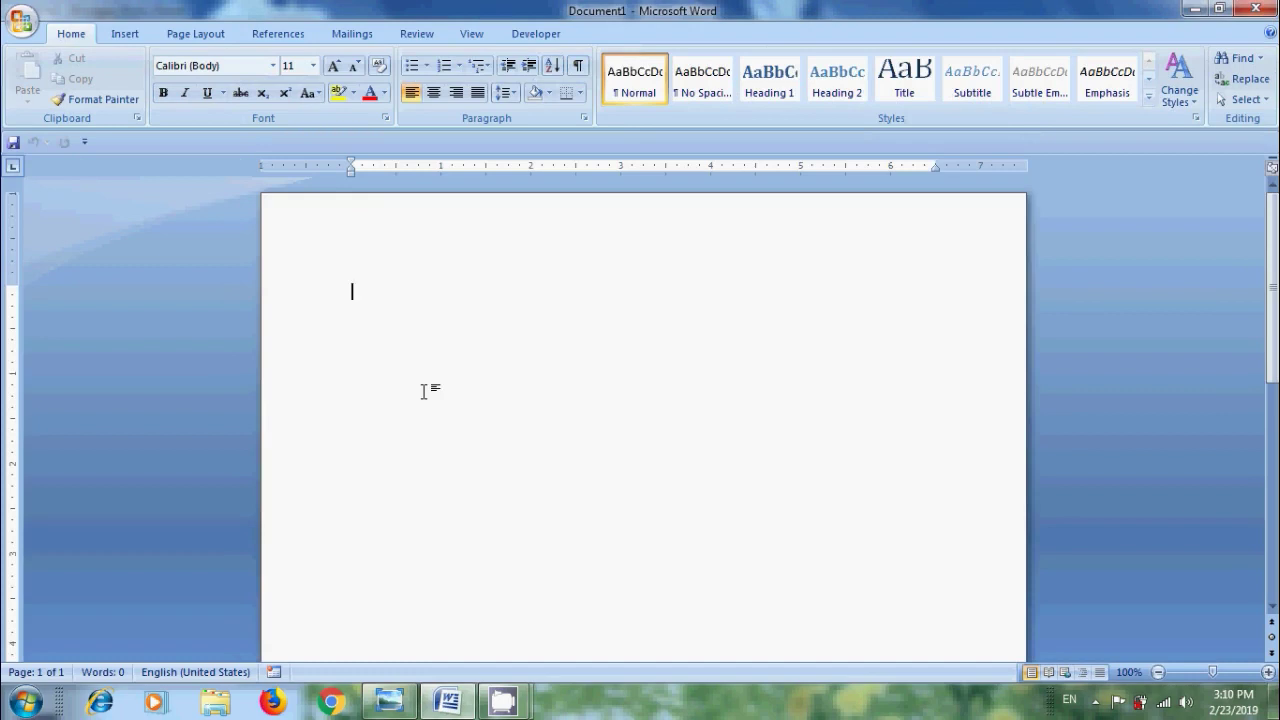
# Add Bullets, Line spacing, Picture, Hyperlink and Text Box to the toolbar via right-click
pyautogui.rightClick(415, 68)
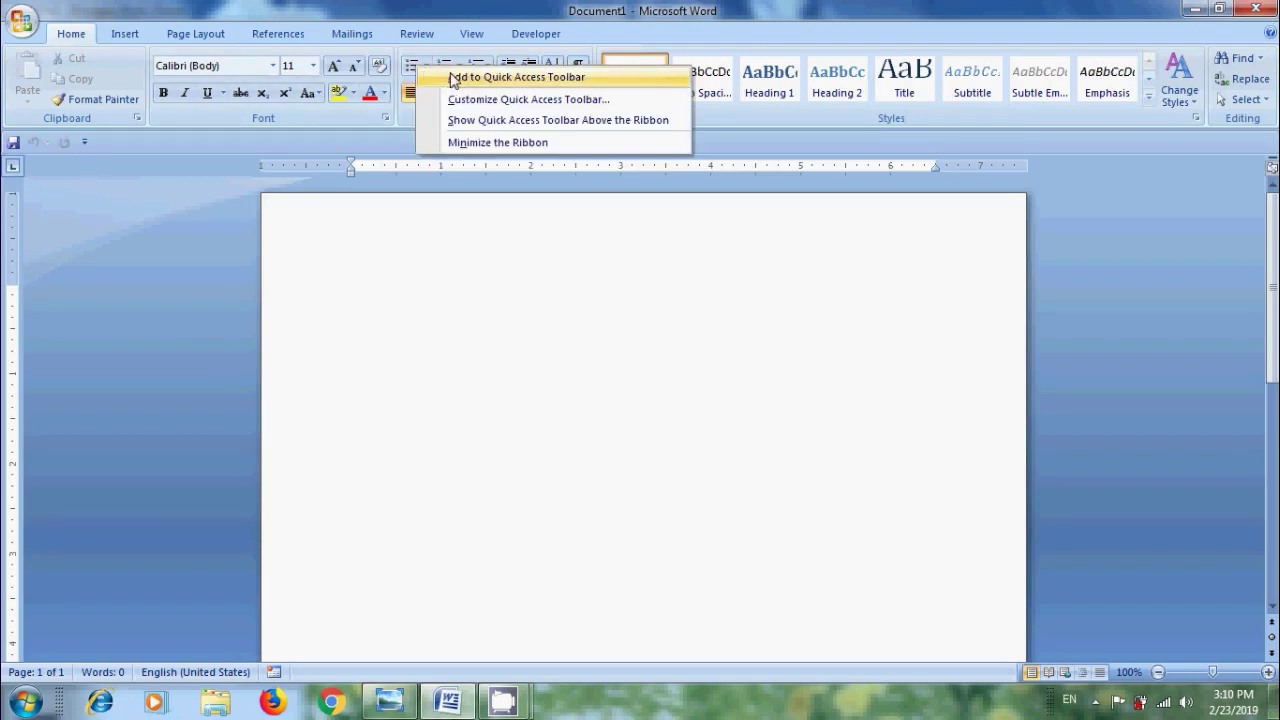
pyautogui.click(455, 80)
pyautogui.rightClick(511, 91)
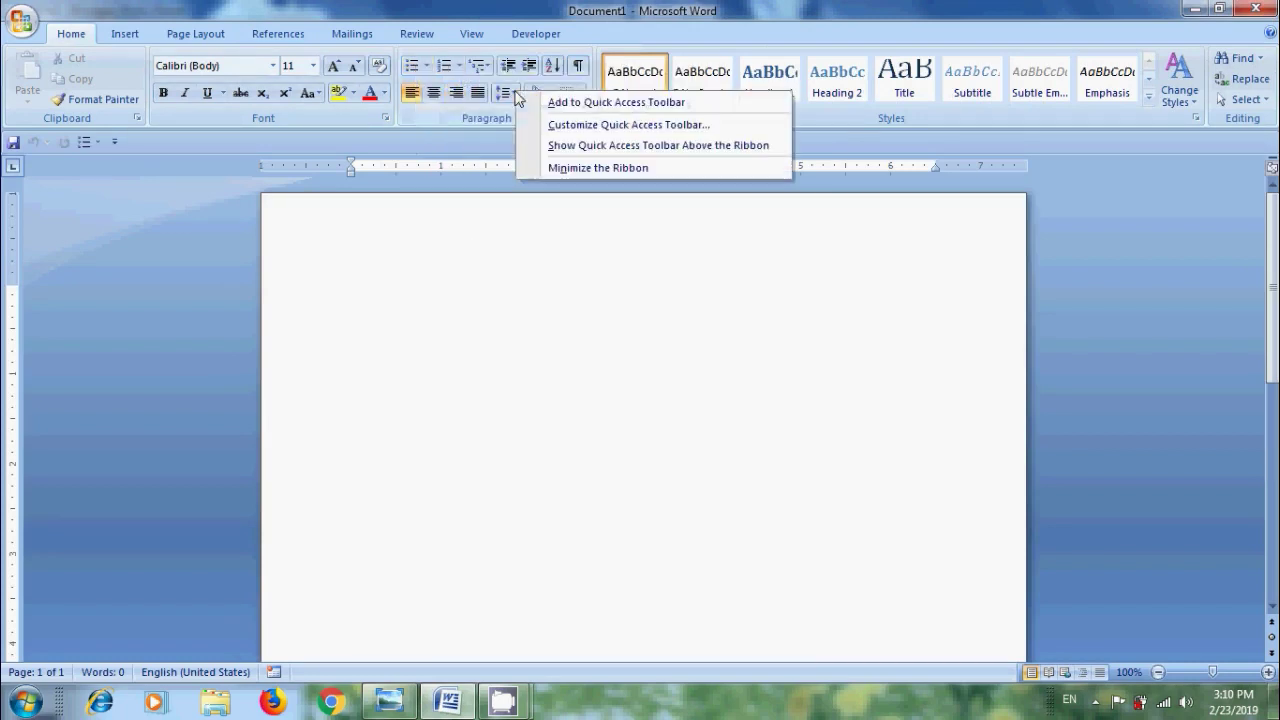
pyautogui.click(550, 104)
pyautogui.click(125, 34)
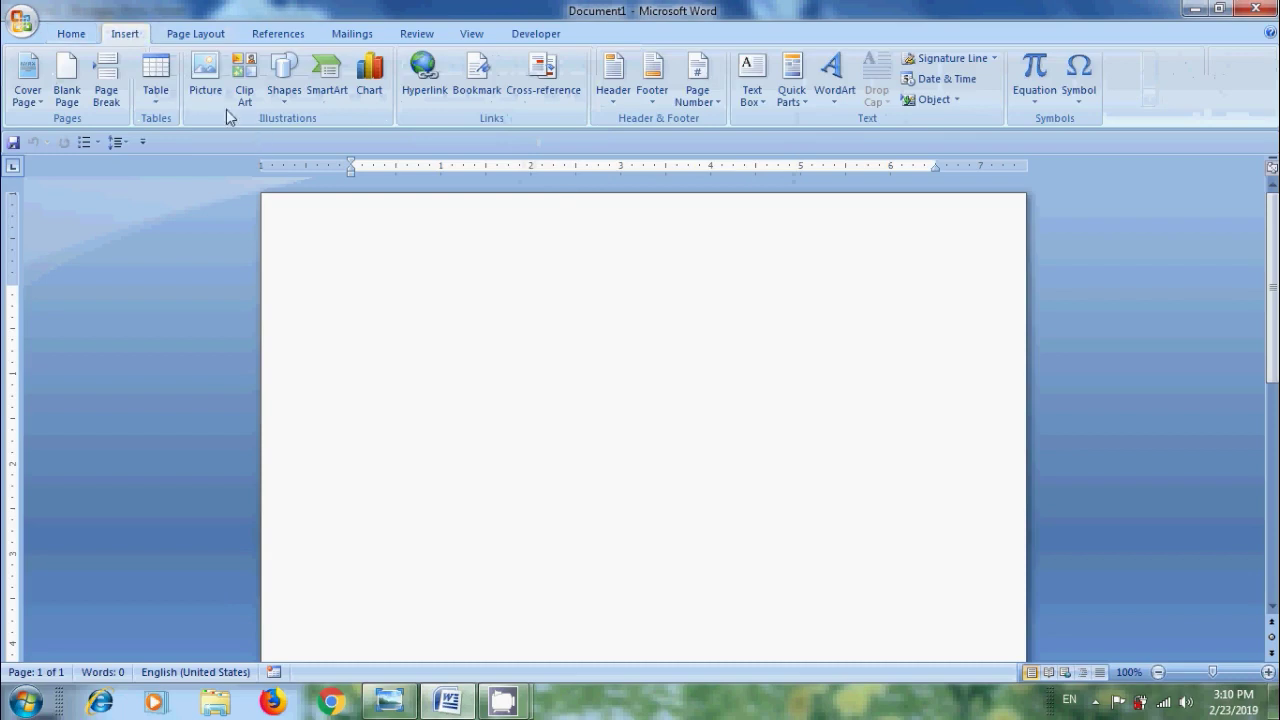
pyautogui.rightClick(212, 78)
pyautogui.click(250, 87)
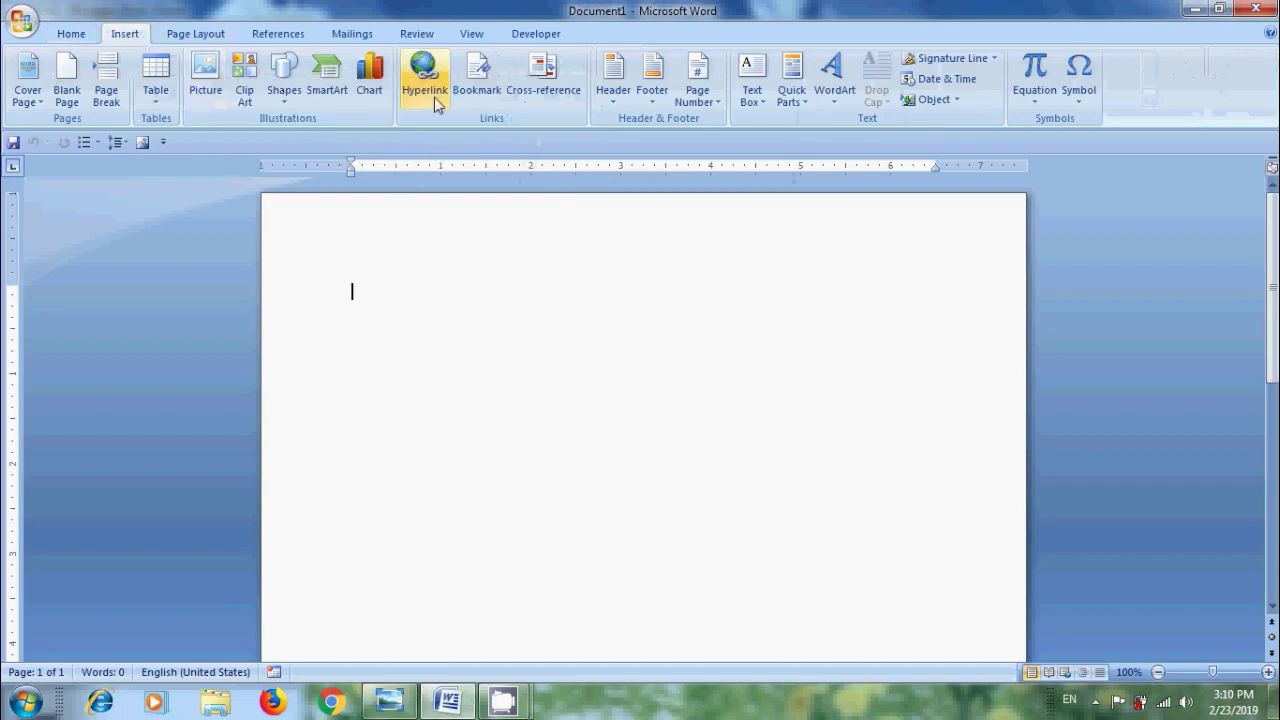
pyautogui.rightClick(426, 80)
pyautogui.click(457, 92)
pyautogui.rightClick(775, 57)
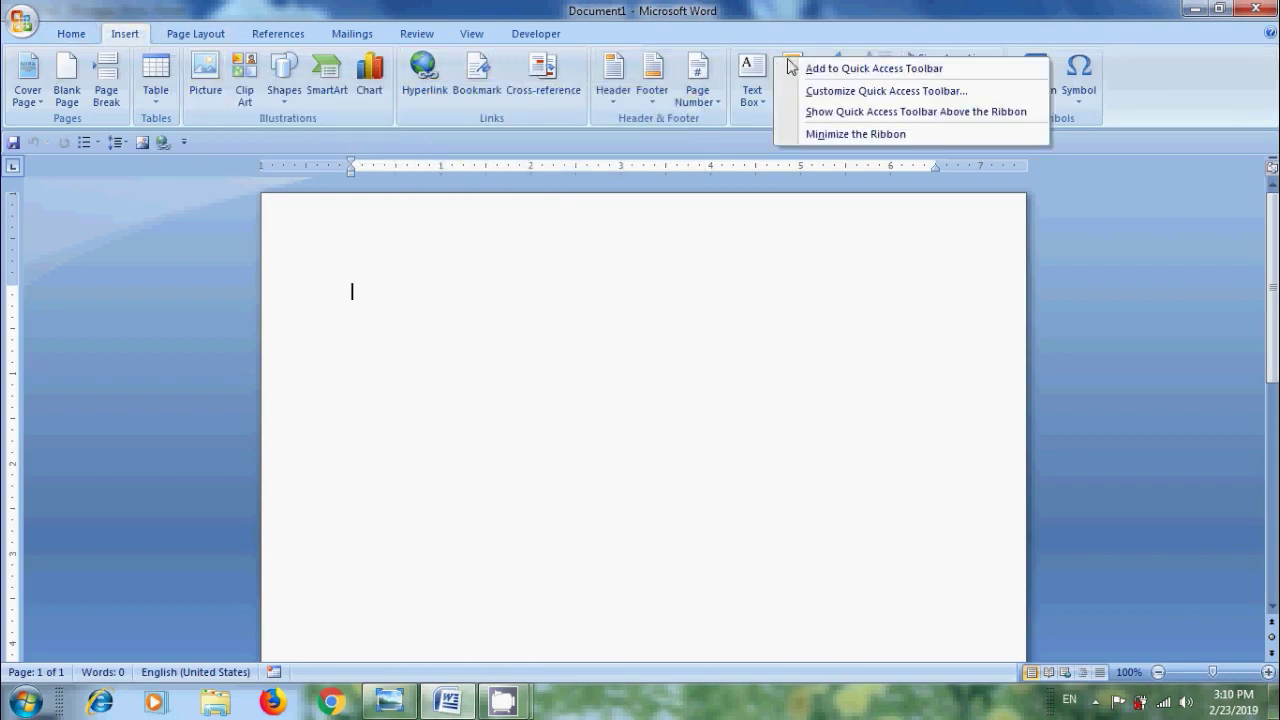
pyautogui.click(785, 68)
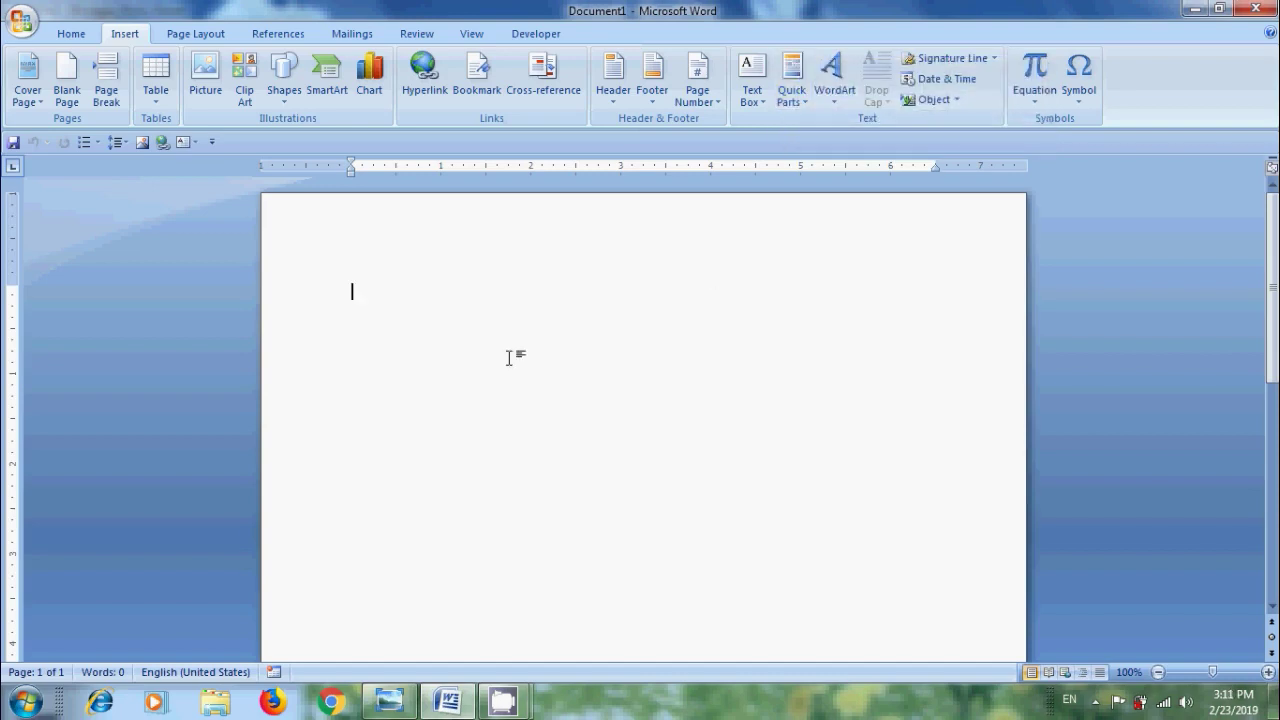
# In More Commands, add a separator and position it directly below Redo
pyautogui.click(212, 143)
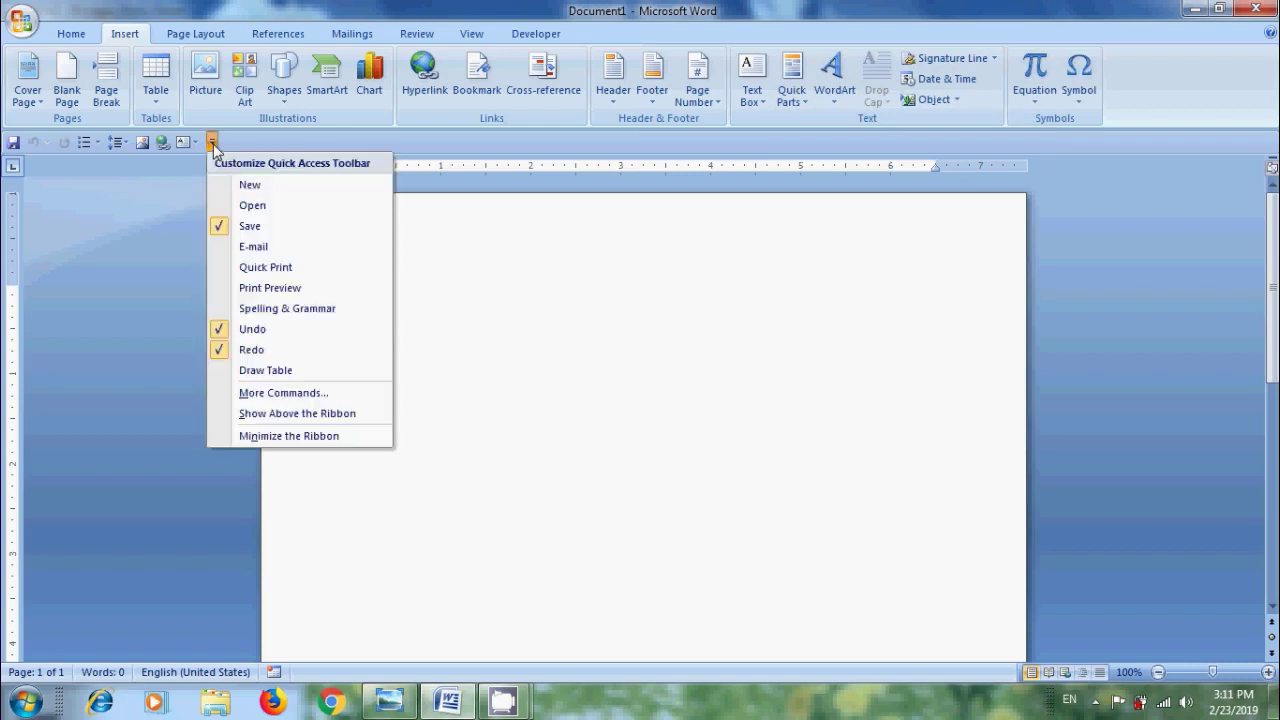
pyautogui.click(318, 394)
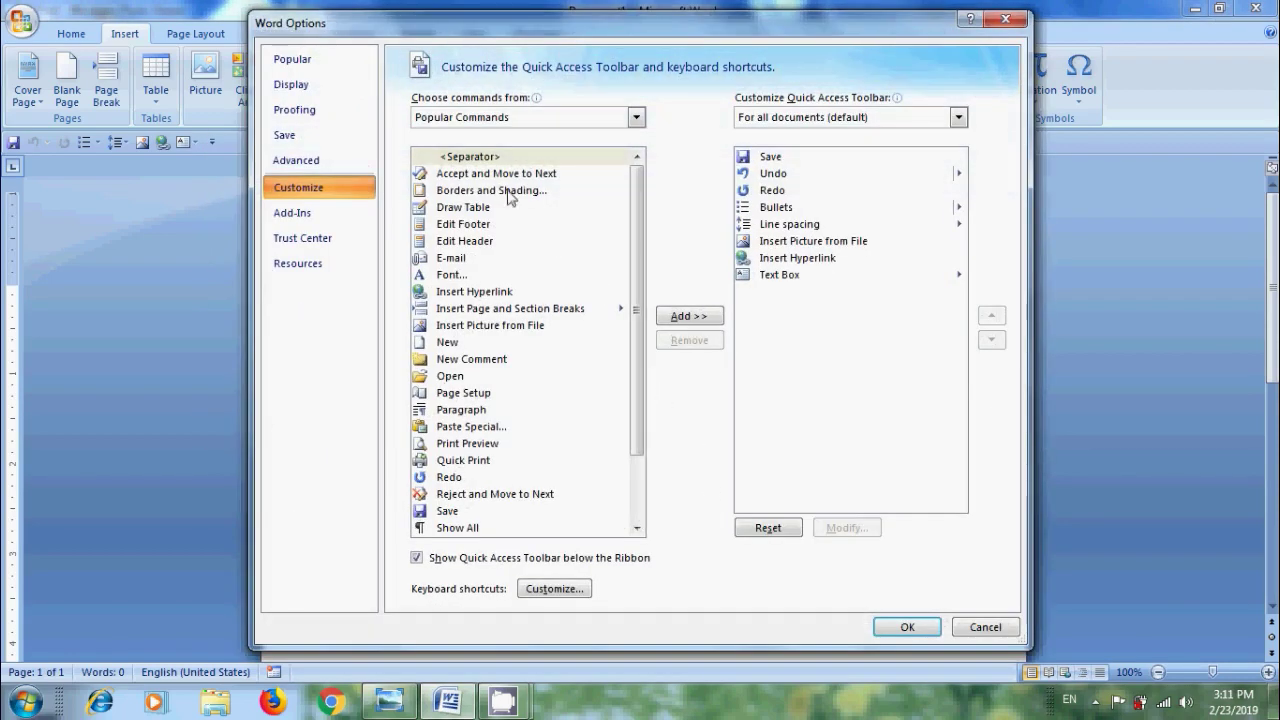
pyautogui.click(488, 160)
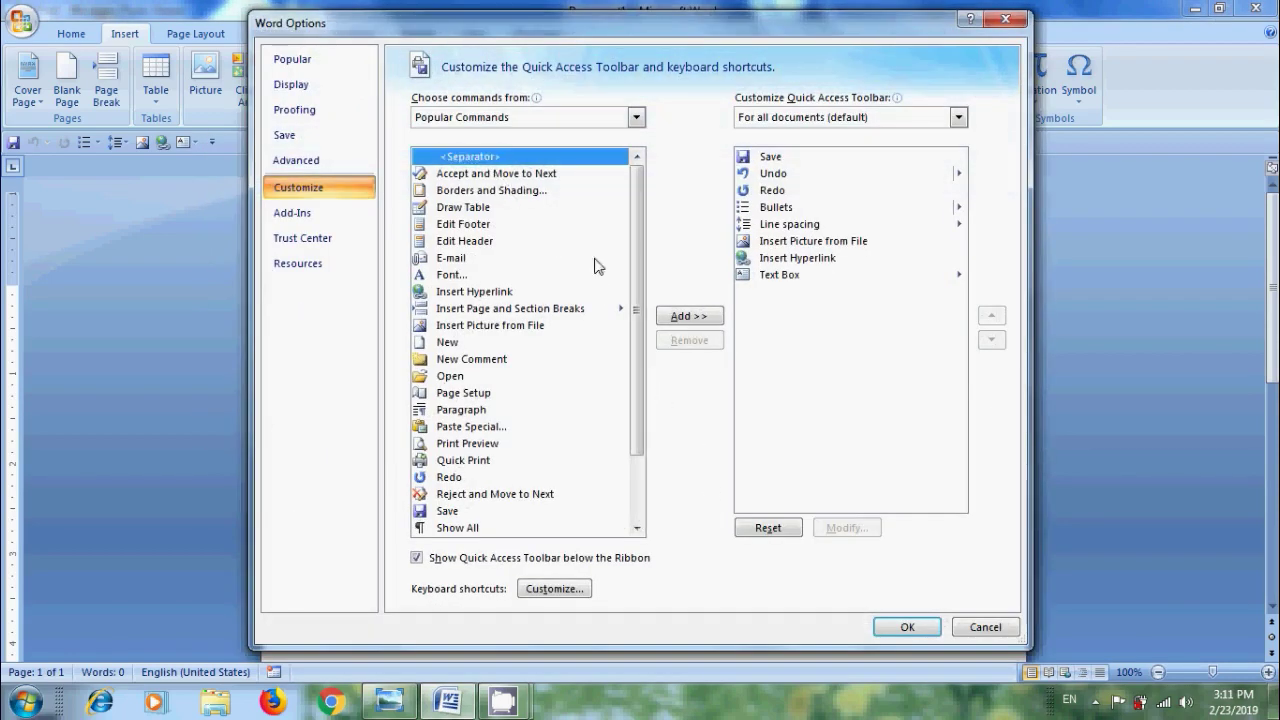
pyautogui.click(698, 318)
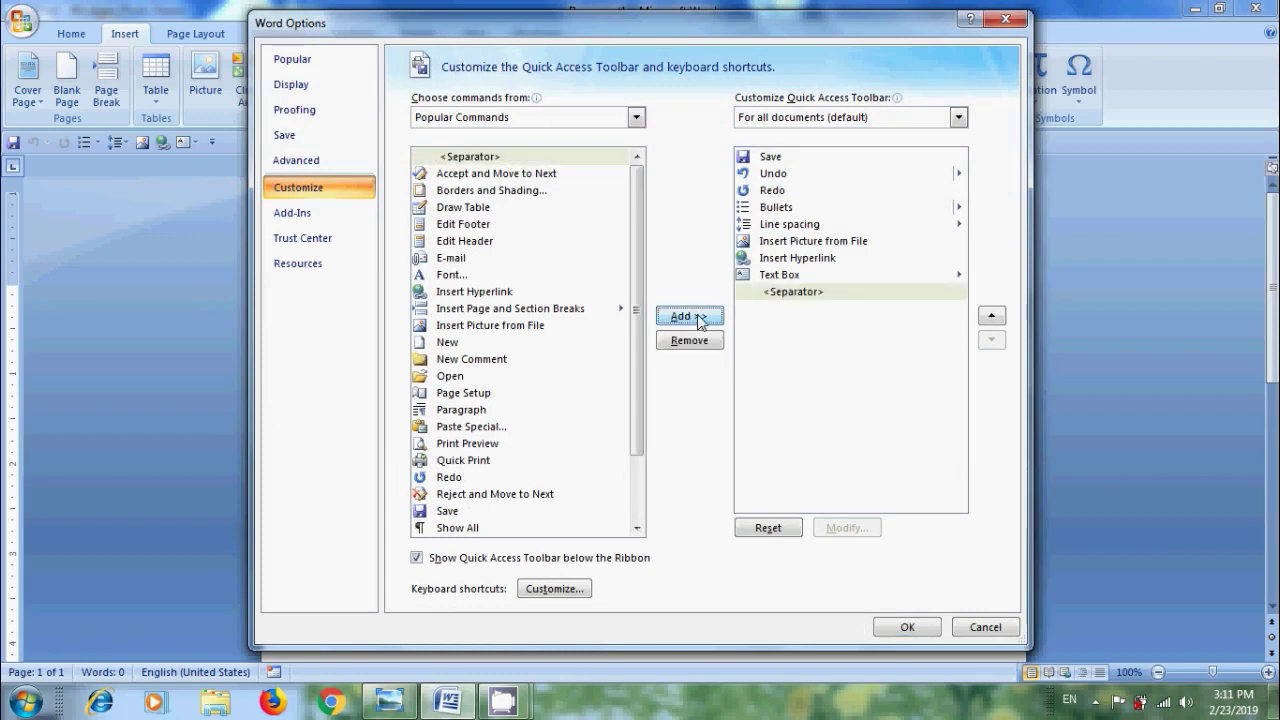
pyautogui.click(993, 316)
pyautogui.click(993, 316)
pyautogui.click(993, 316)
pyautogui.click(993, 316)
pyautogui.click(993, 316)
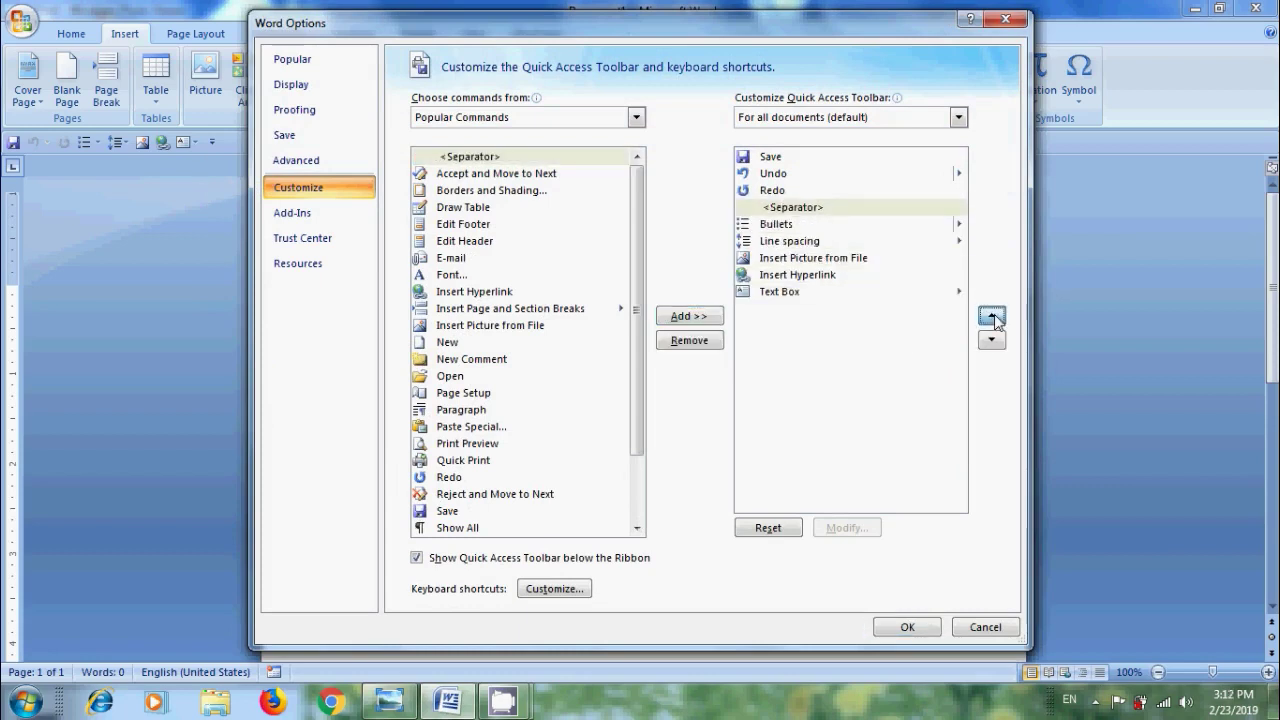
pyautogui.click(993, 316)
pyautogui.click(991, 339)
# Add separators after Line spacing and after Insert Hyperlink, then apply with OK
pyautogui.click(482, 157)
pyautogui.click(690, 316)
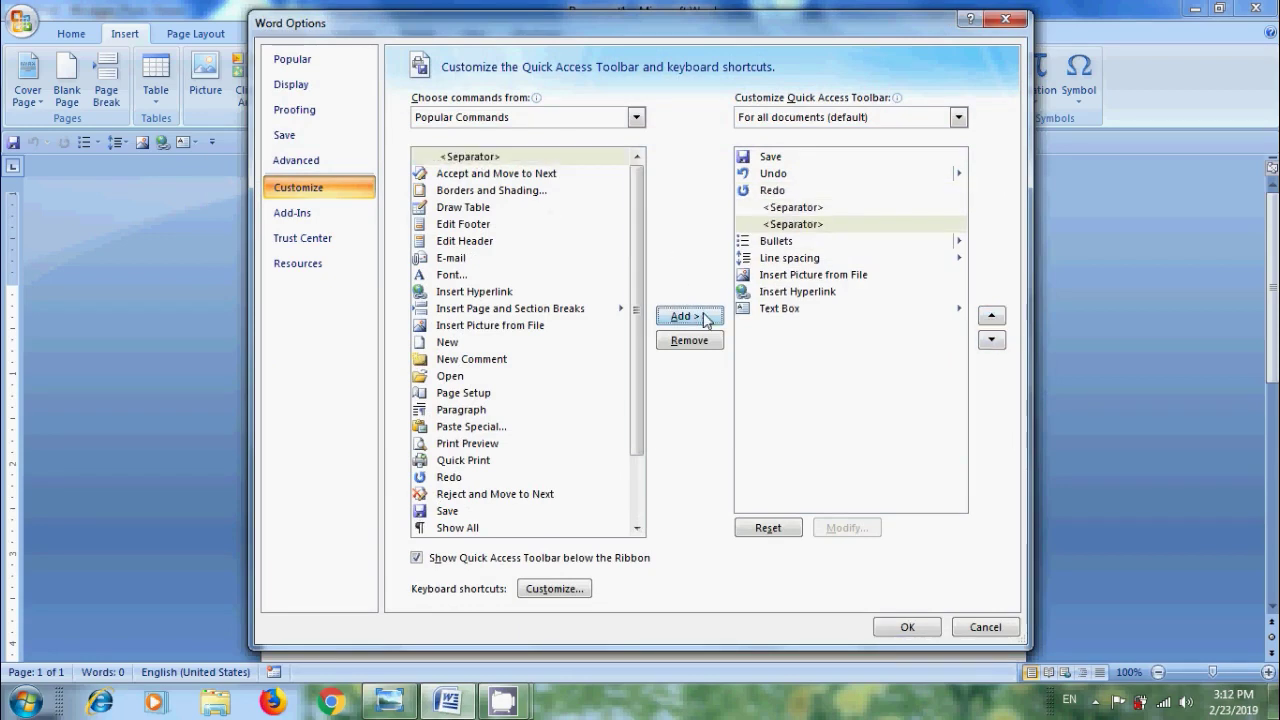
pyautogui.click(991, 340)
pyautogui.click(991, 340)
pyautogui.click(505, 158)
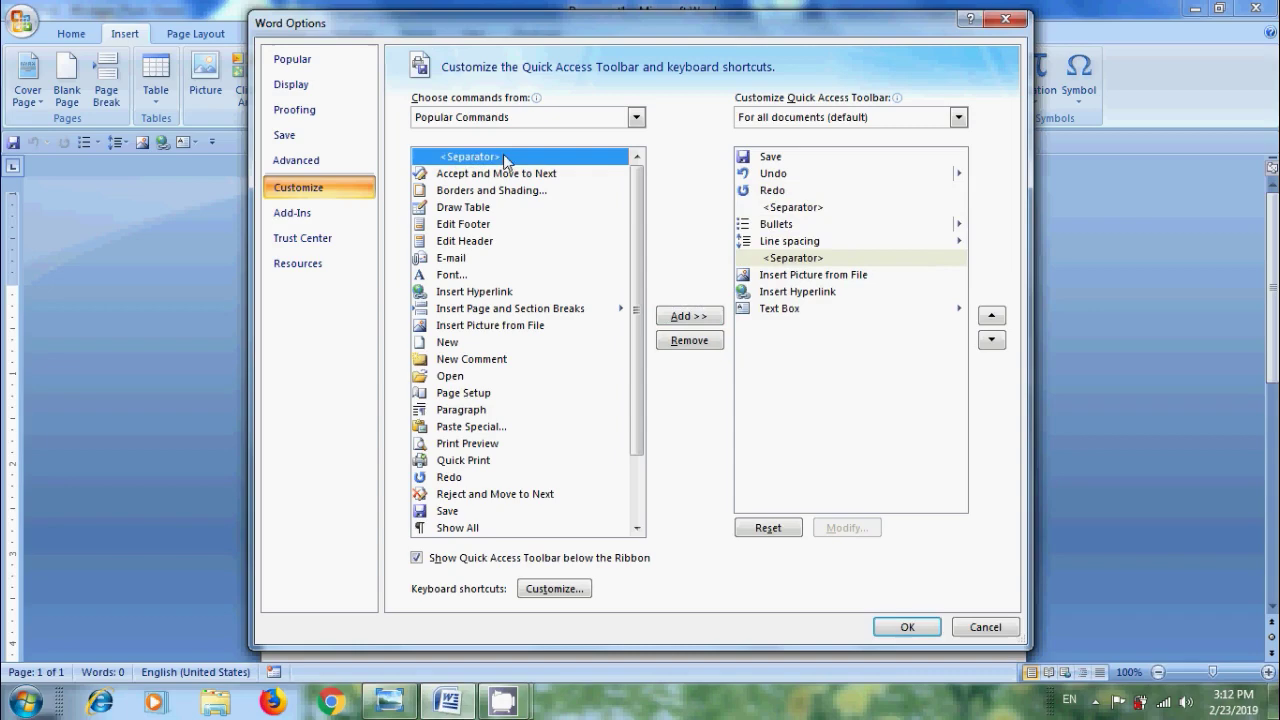
pyautogui.click(689, 316)
pyautogui.click(991, 340)
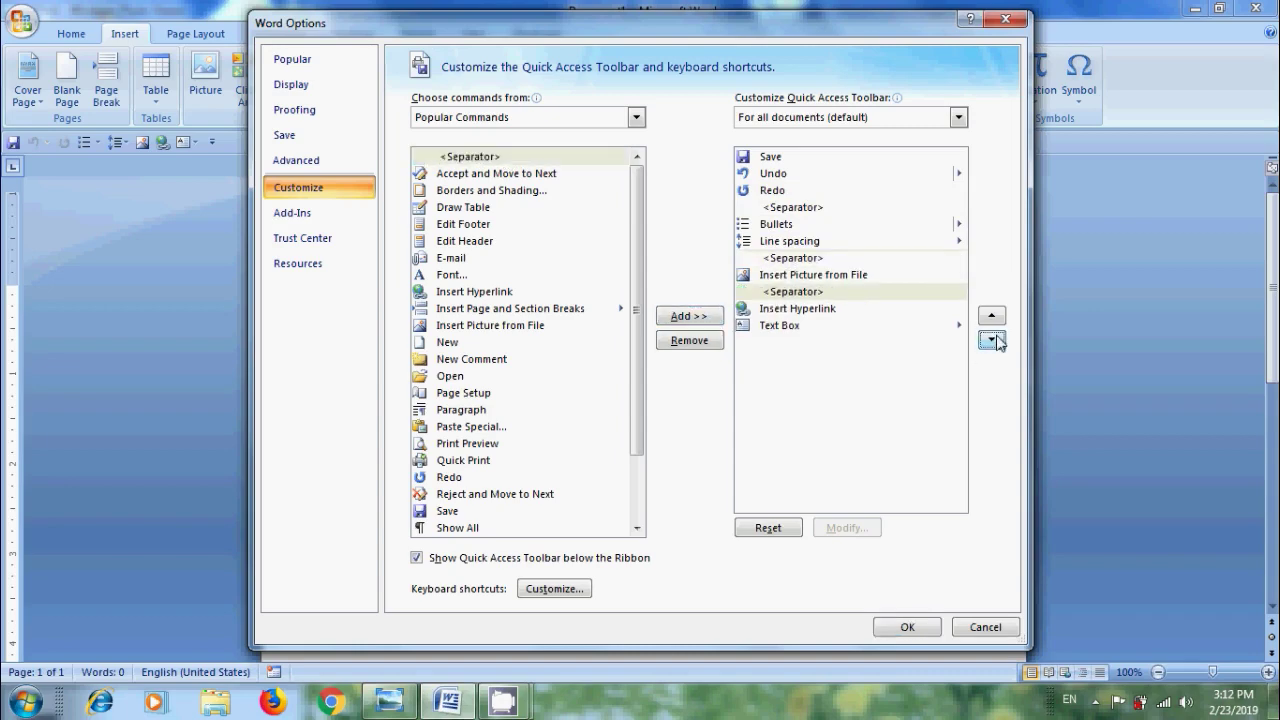
pyautogui.click(991, 340)
pyautogui.click(920, 632)
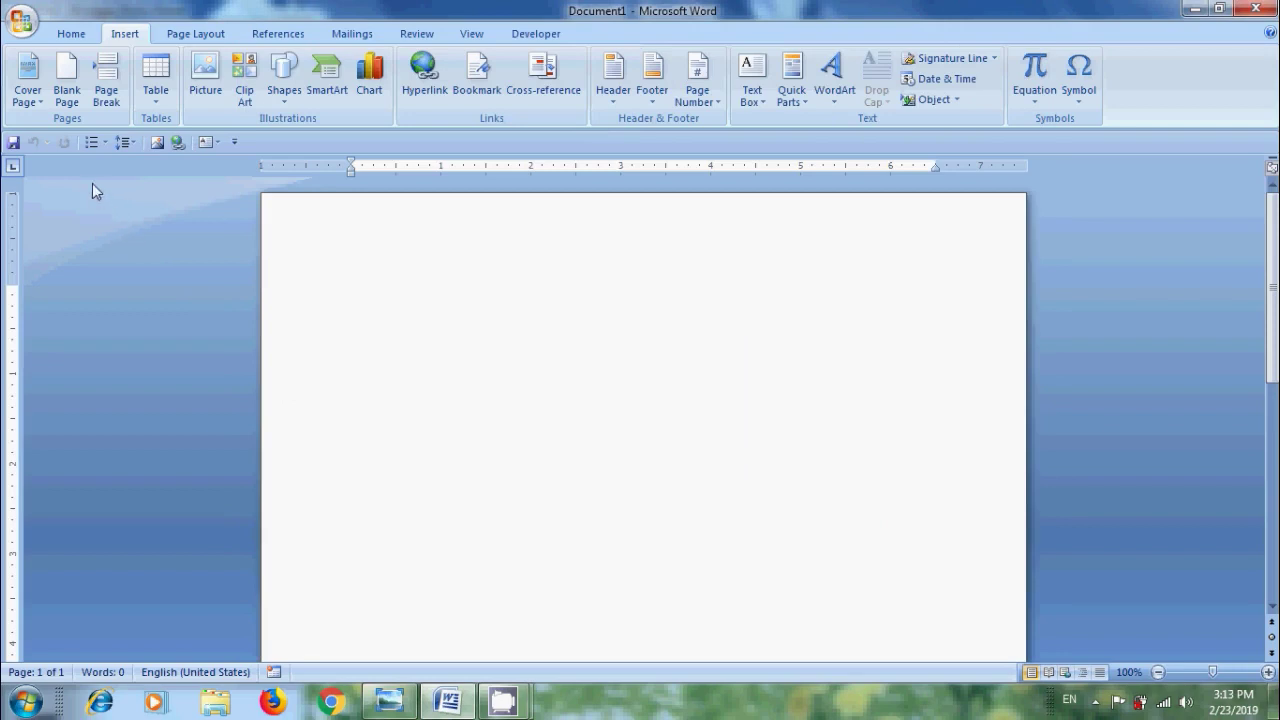
# Reset the Quick Access Toolbar in More Commands, confirm Yes, and close with OK
pyautogui.click(234, 141)
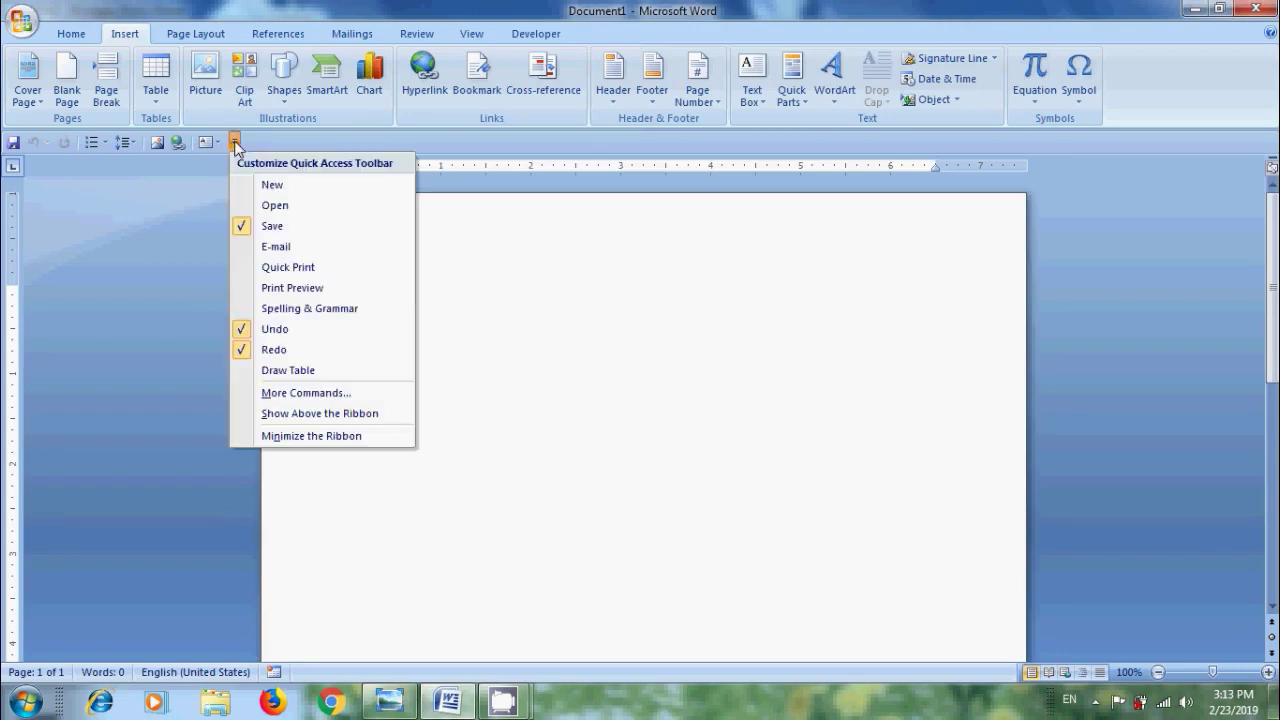
pyautogui.click(318, 394)
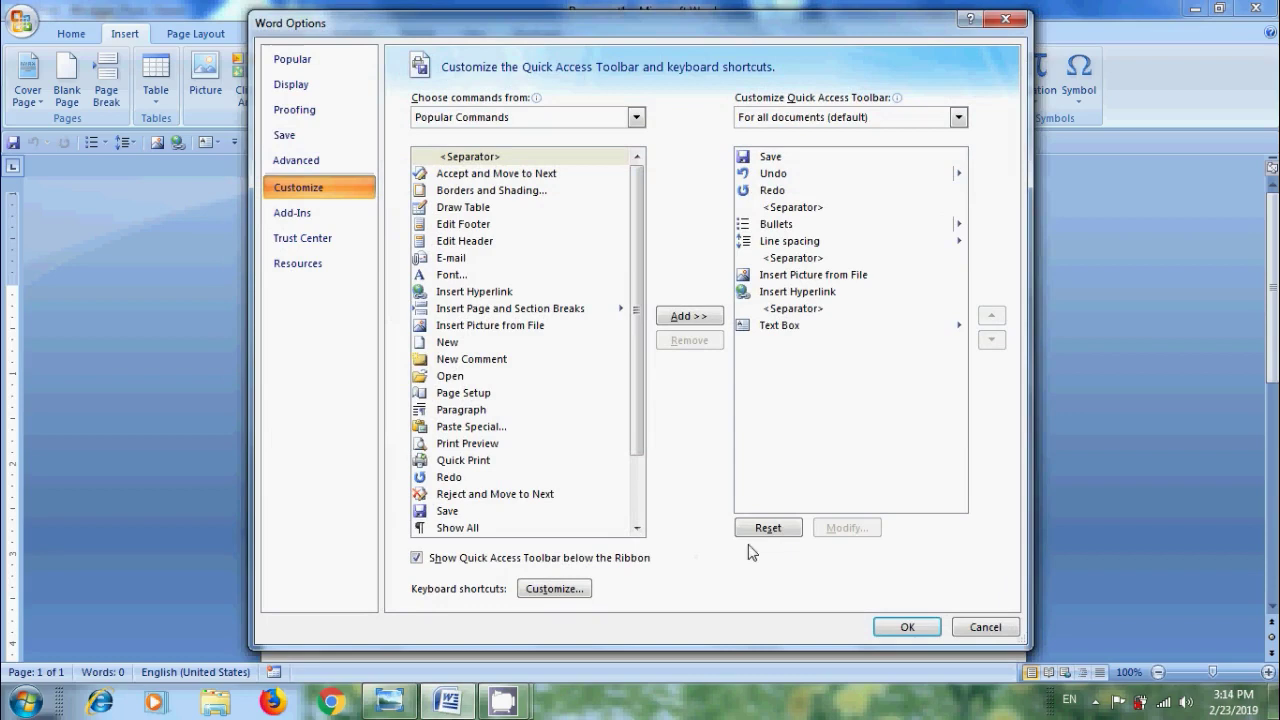
pyautogui.click(771, 529)
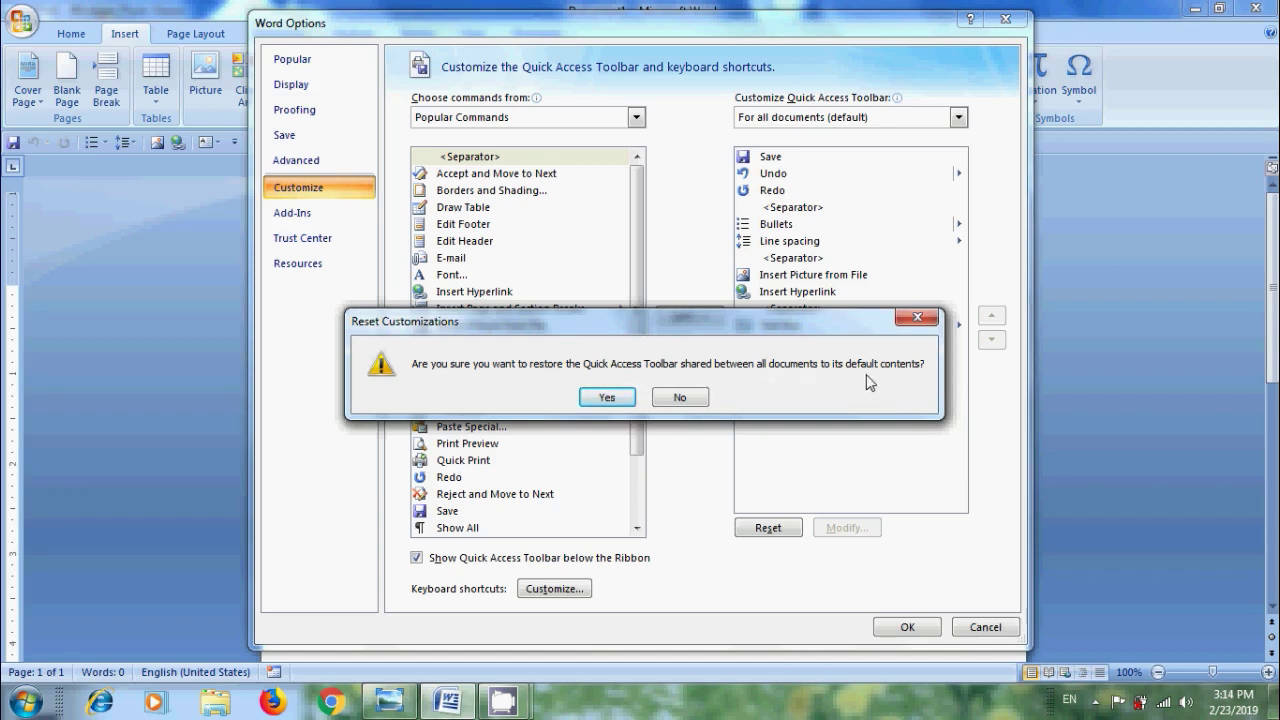
pyautogui.click(609, 397)
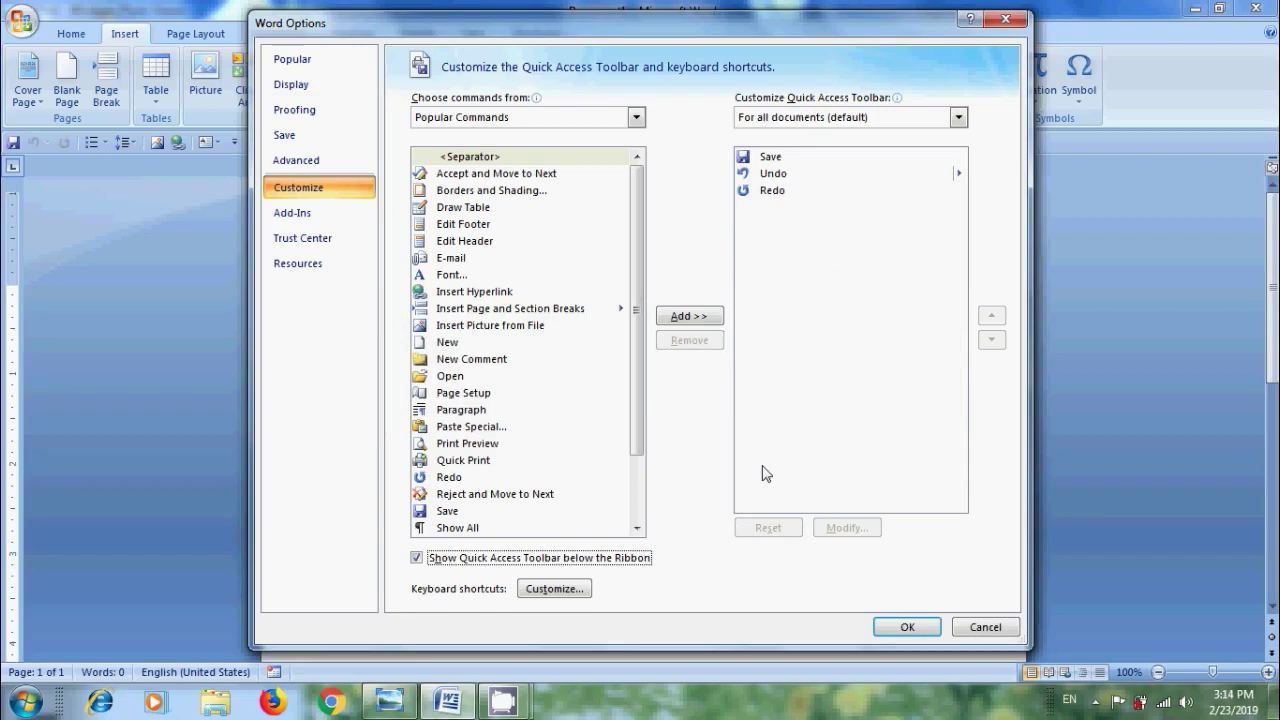
pyautogui.click(907, 627)
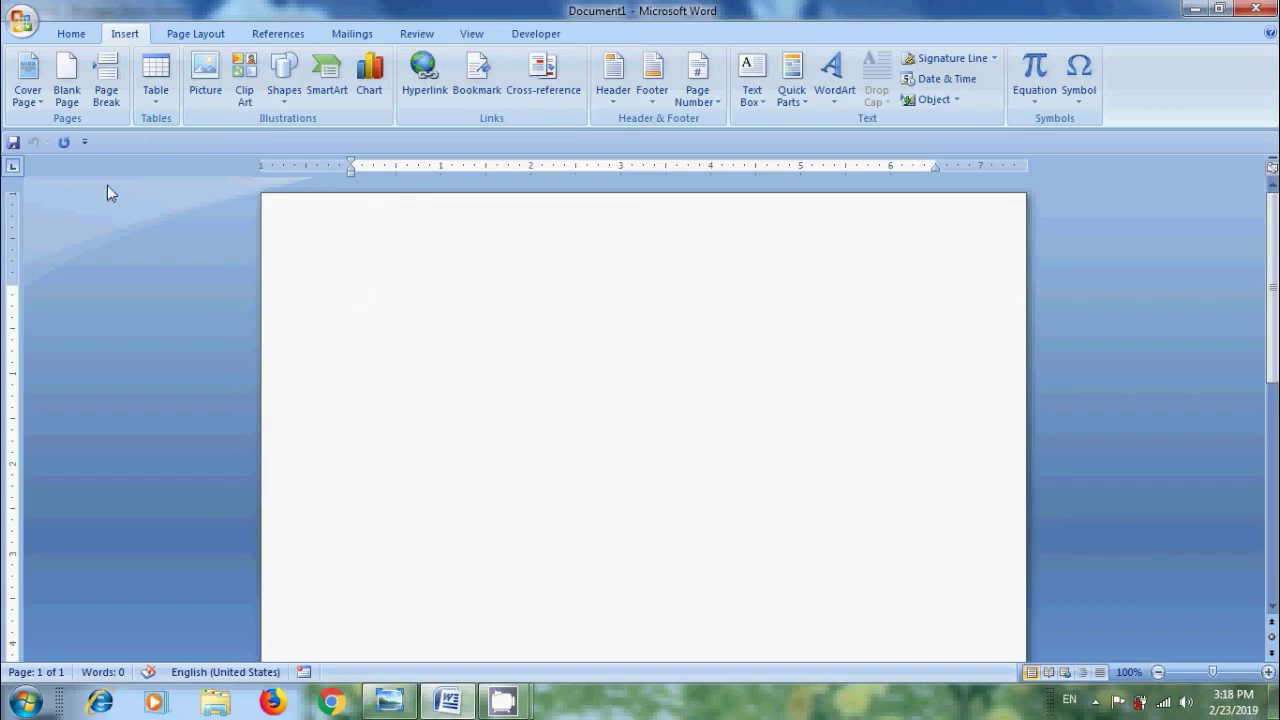
# In More Commands, set the Quick Access Toolbar customization to apply only to Document1
pyautogui.click(84, 141)
pyautogui.click(177, 393)
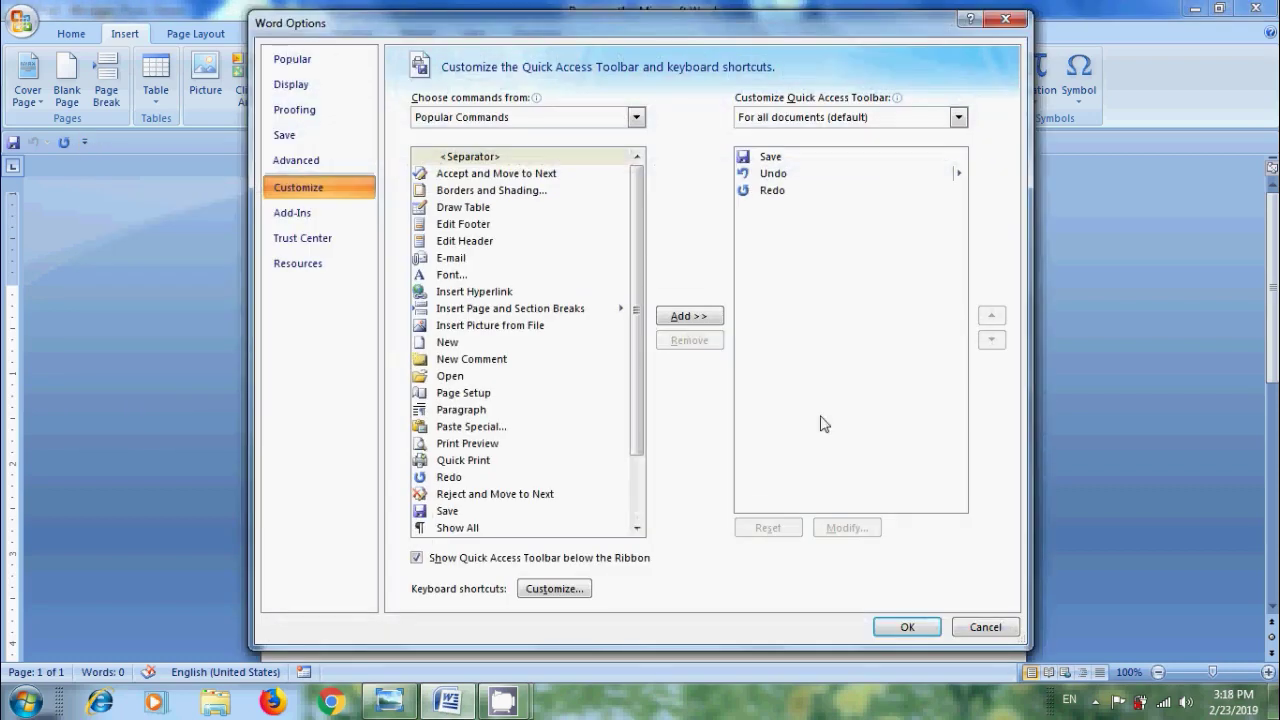
pyautogui.click(958, 118)
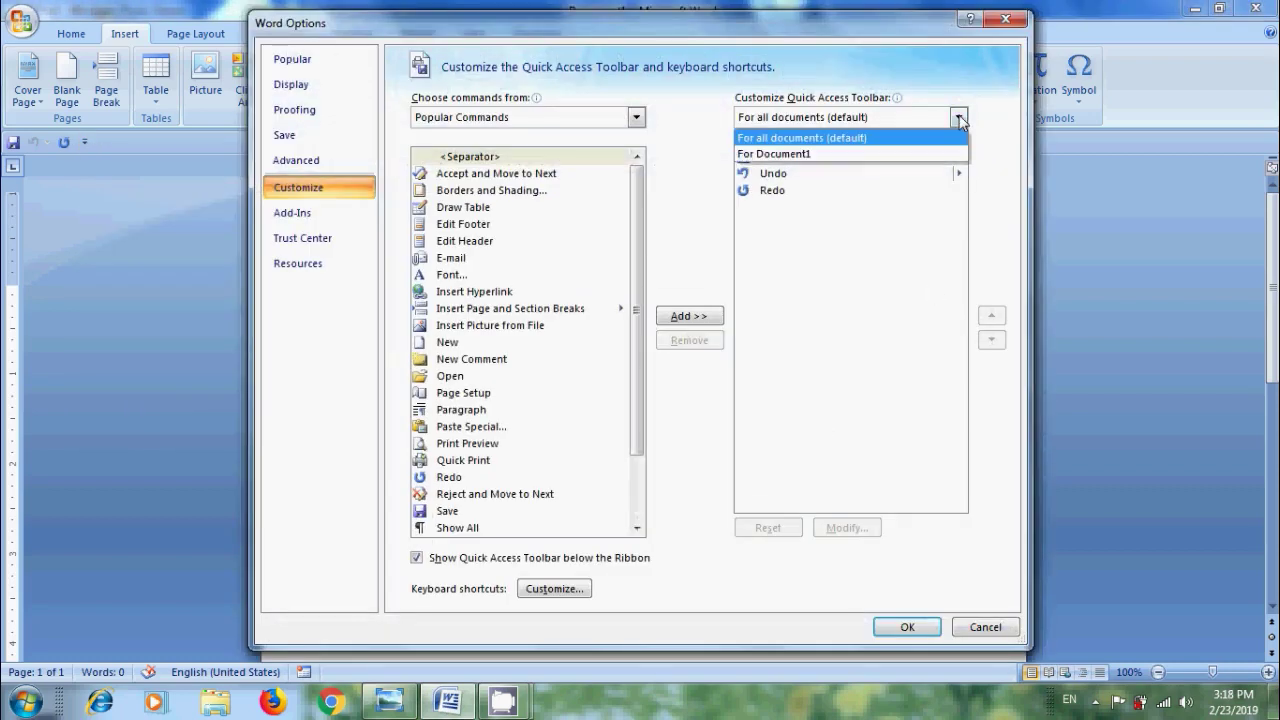
pyautogui.click(840, 155)
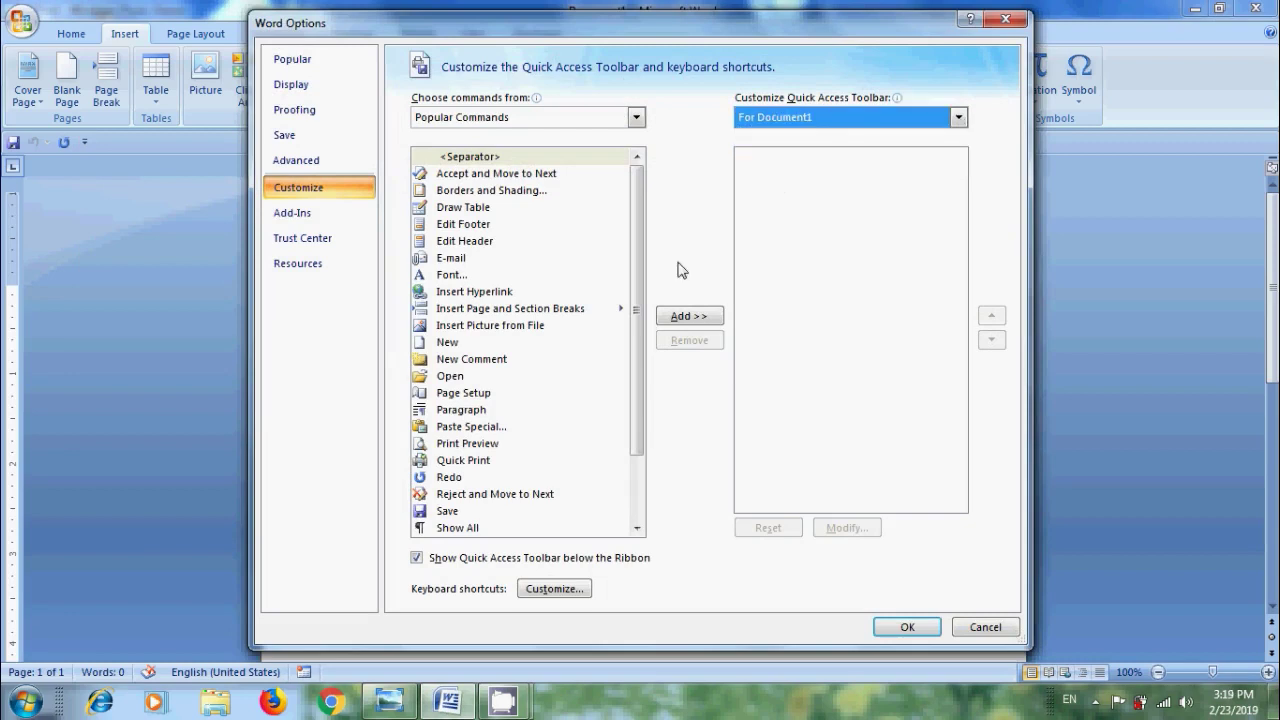
# Add Borders and Shading, Edit Footer, Draw Table, E-mail and Font, then confirm with OK
pyautogui.click(482, 192)
pyautogui.click(700, 315)
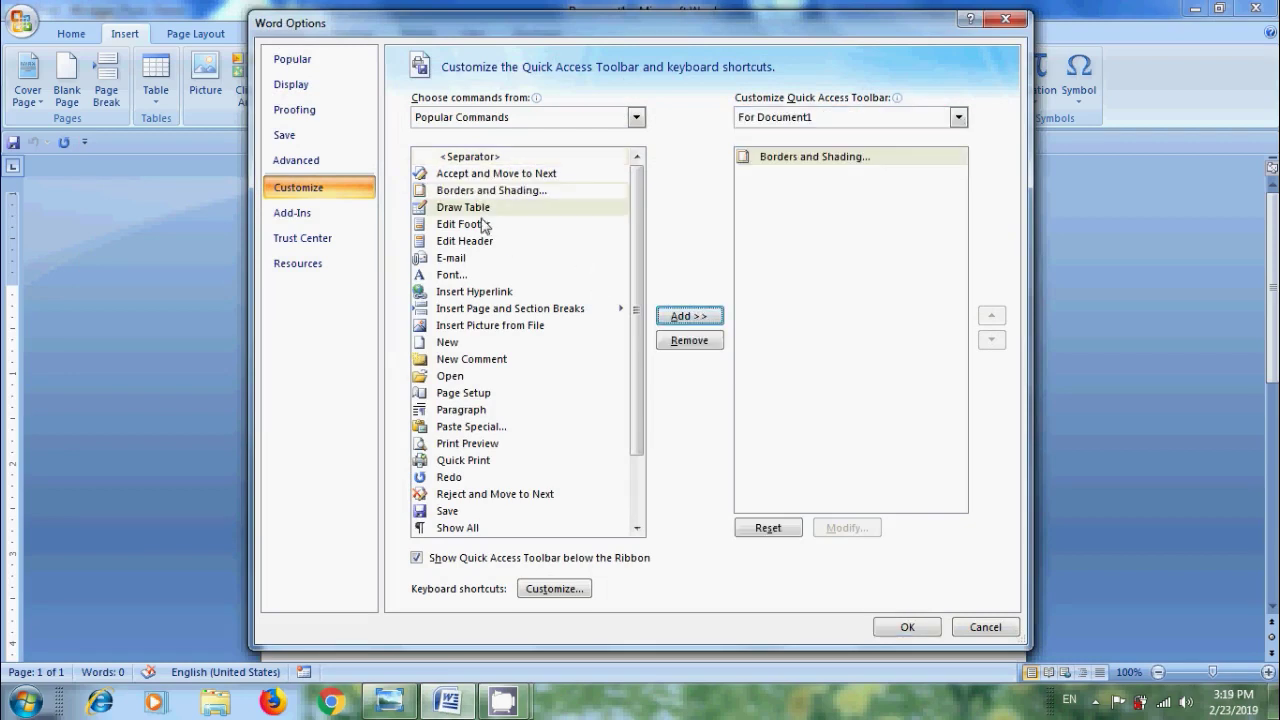
pyautogui.click(478, 224)
pyautogui.click(688, 316)
pyautogui.click(478, 208)
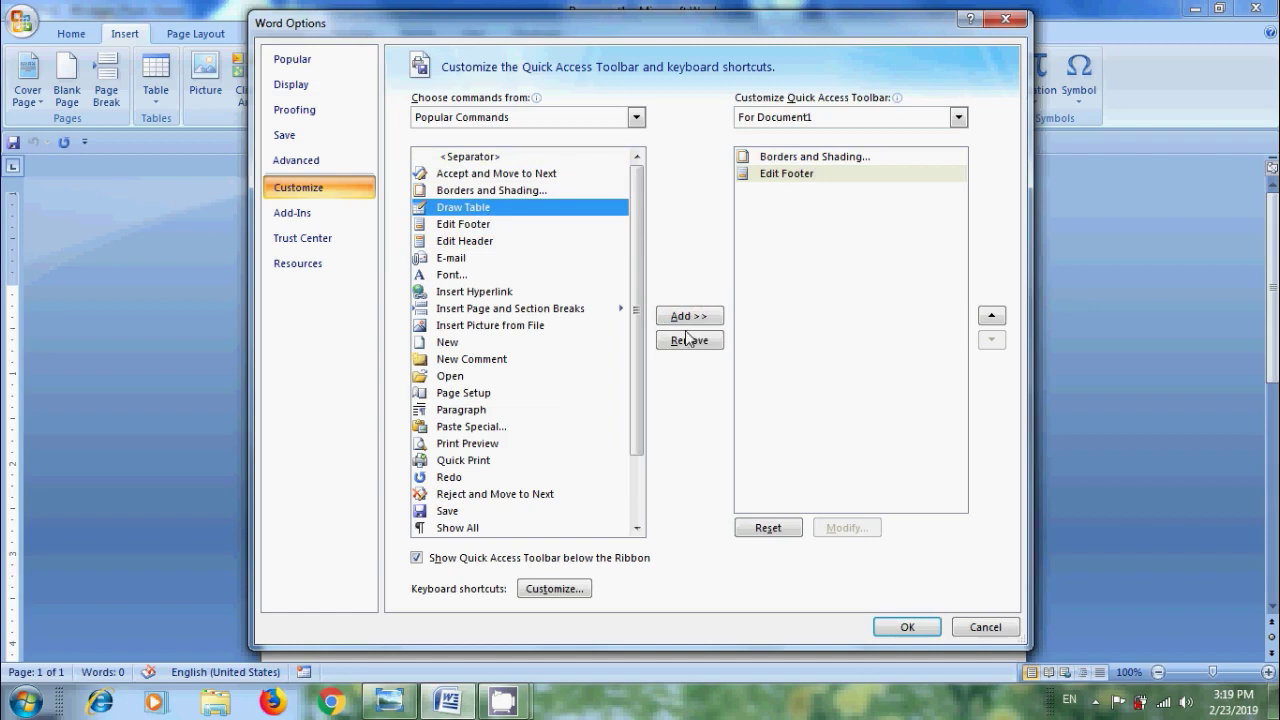
pyautogui.click(689, 317)
pyautogui.click(452, 258)
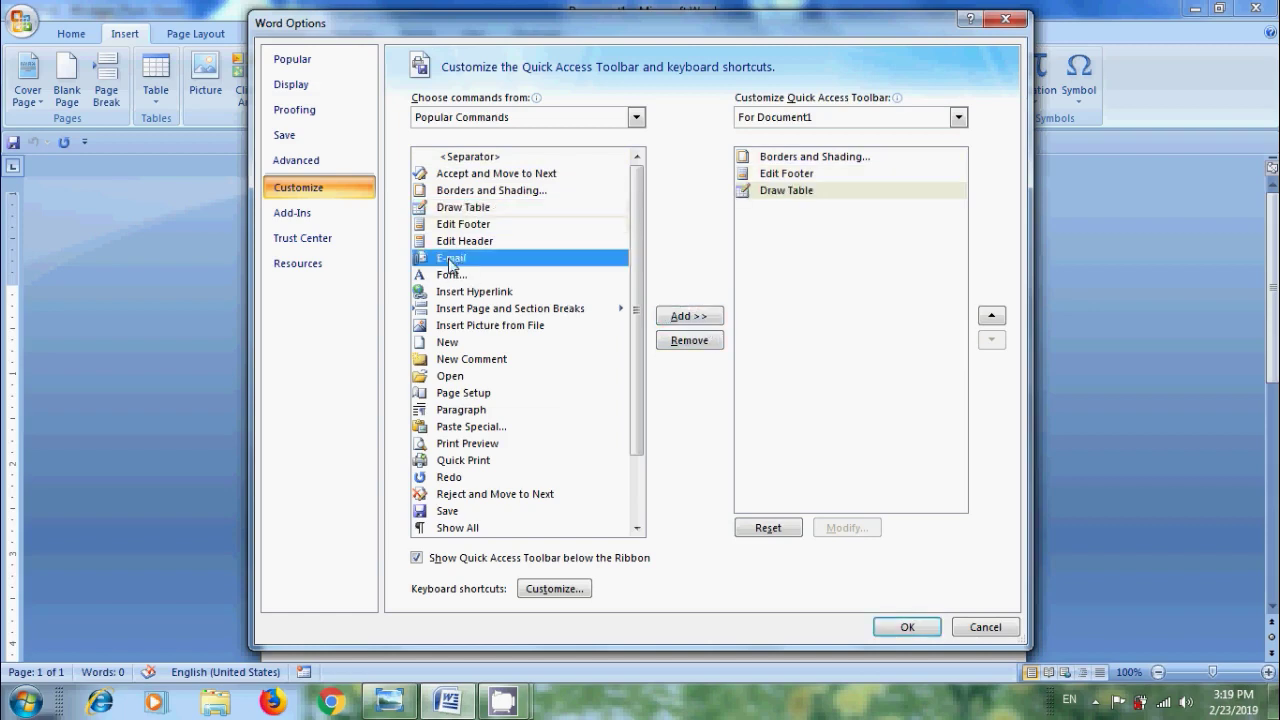
pyautogui.click(686, 316)
pyautogui.click(462, 275)
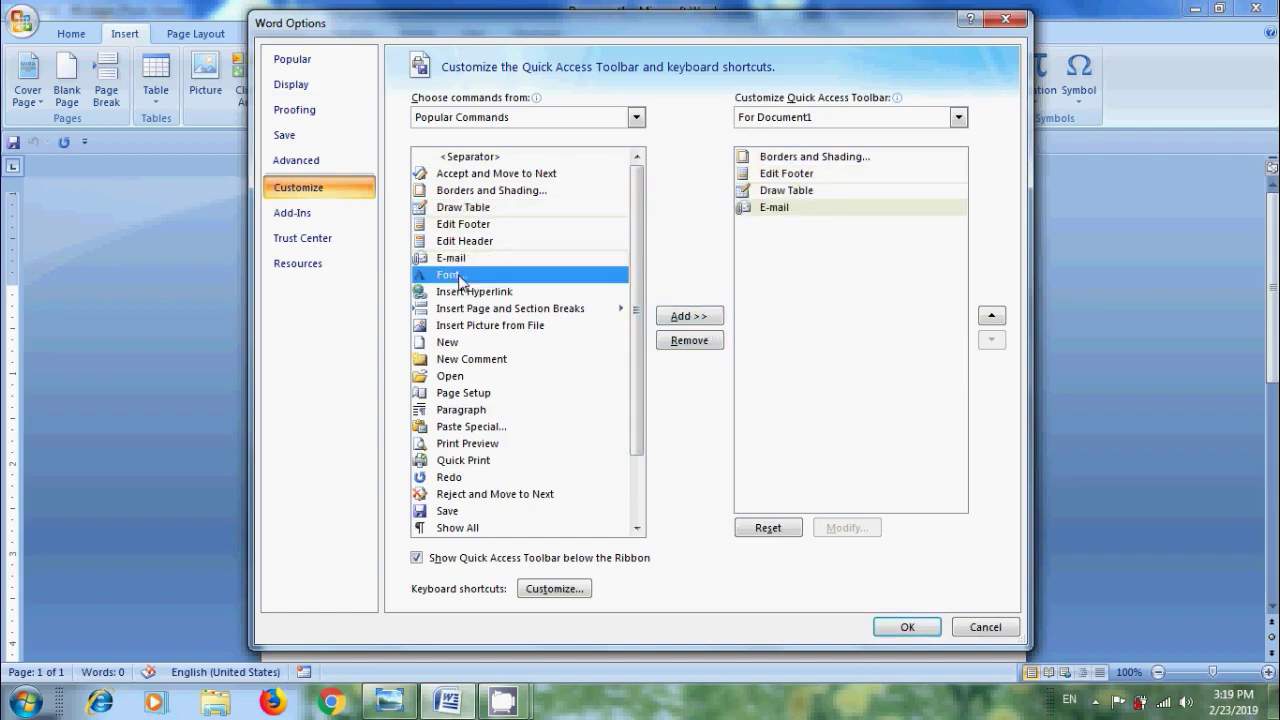
pyautogui.click(690, 316)
pyautogui.click(897, 620)
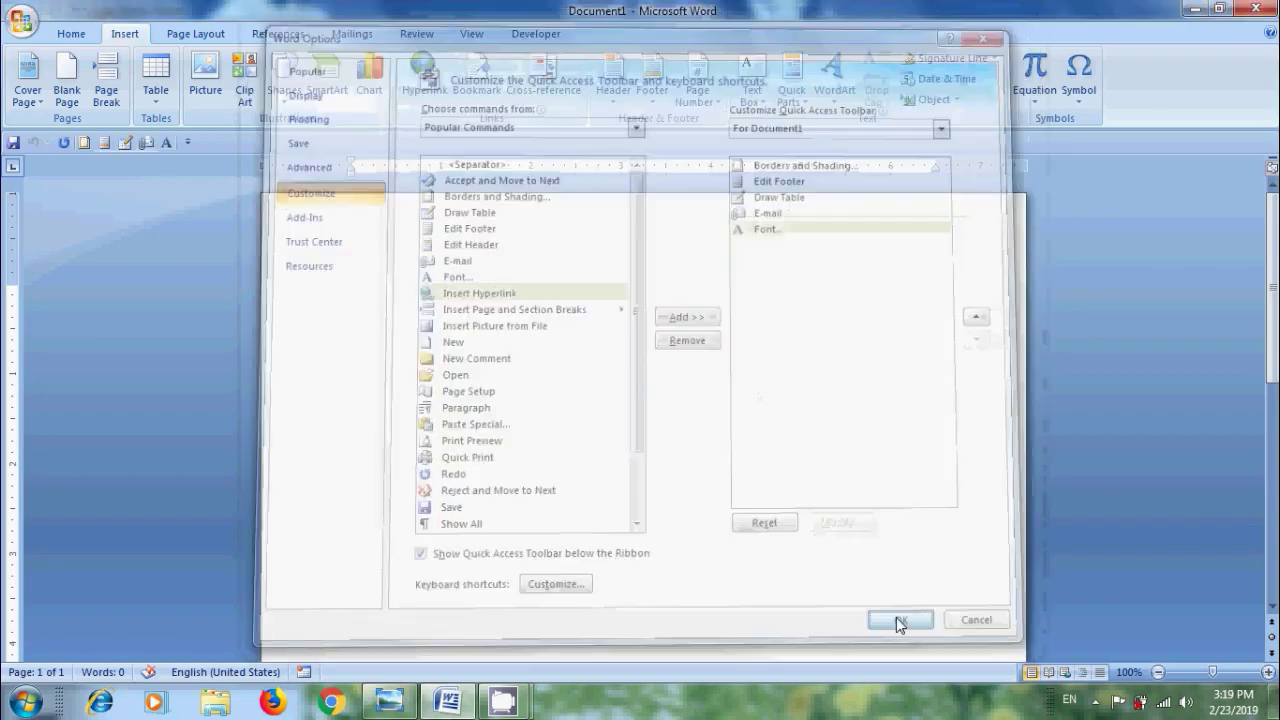
# Create a new blank document, then bring the Photo Viewer title card forward
pyautogui.click(22, 21)
pyautogui.click(57, 64)
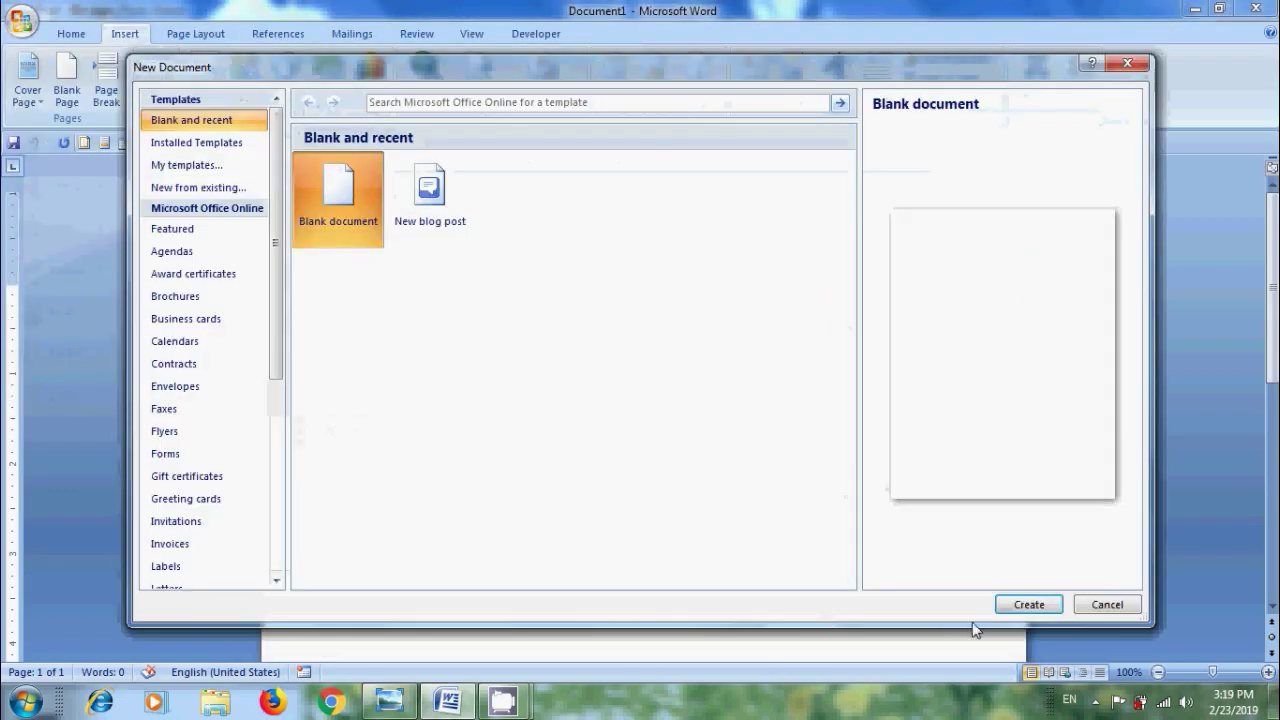
pyautogui.click(1024, 603)
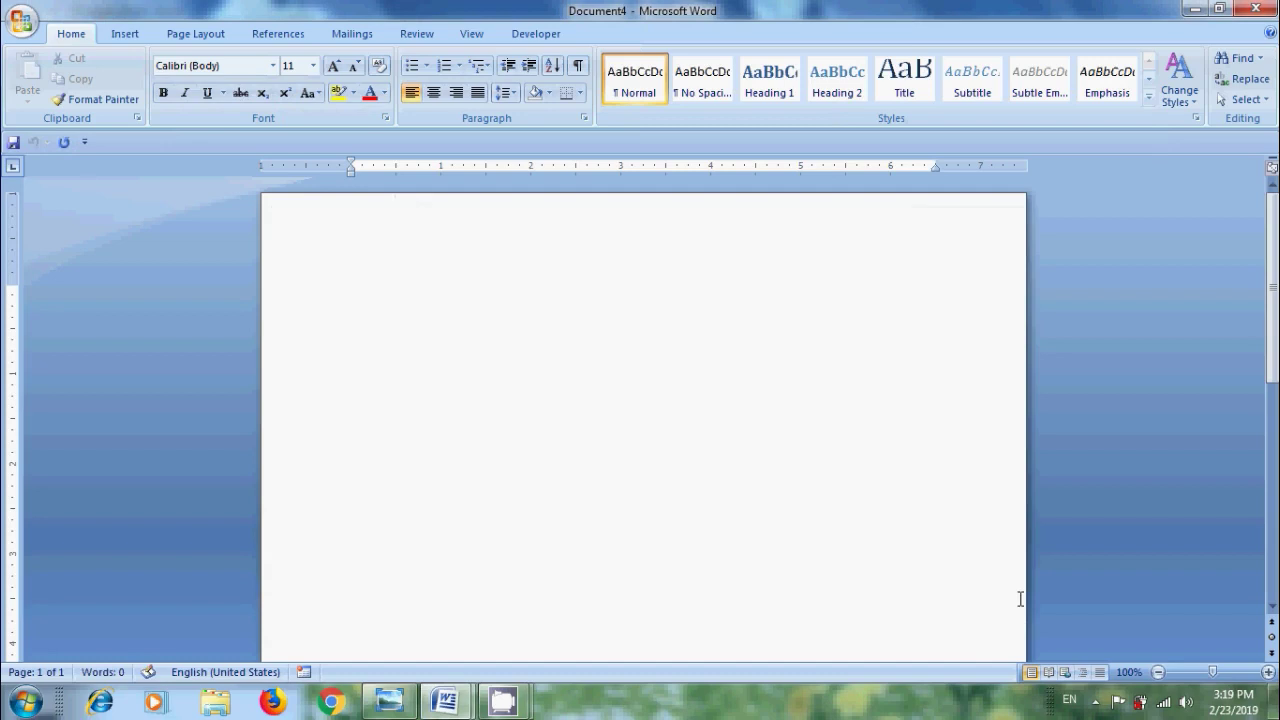
pyautogui.click(389, 702)
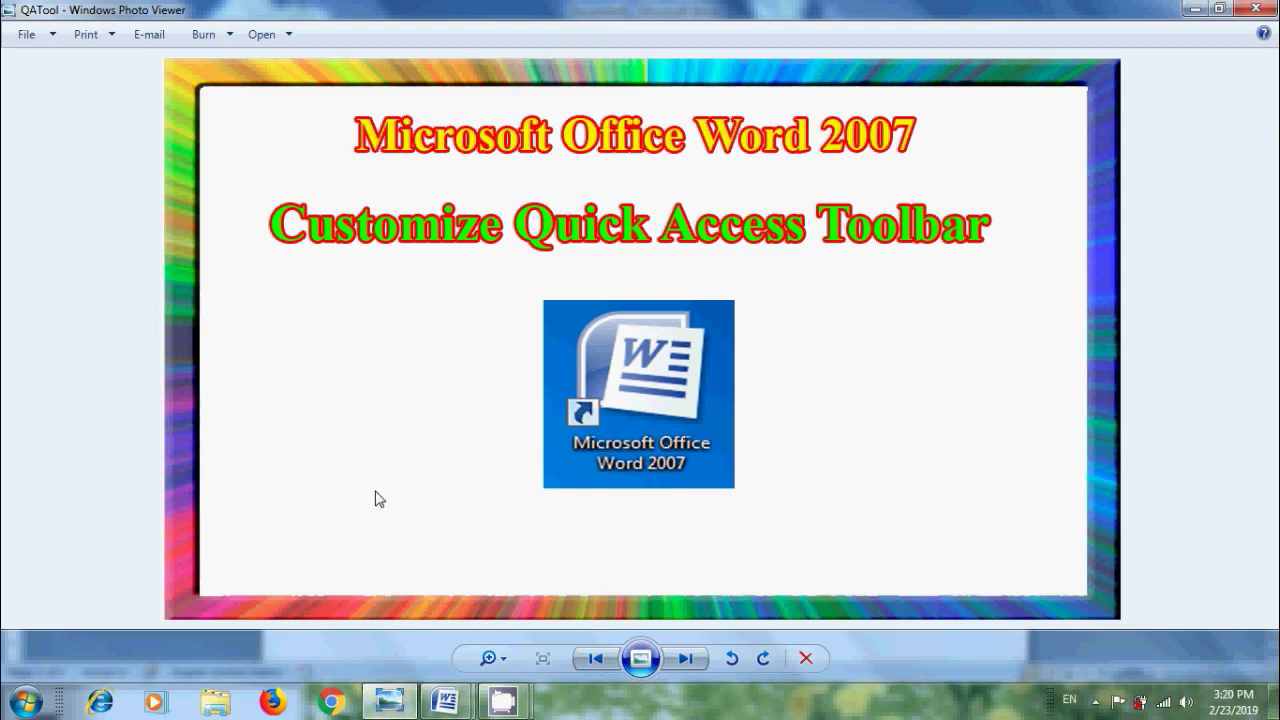
# Minimize Photo Viewer and then Word to reveal the desktop
pyautogui.click(1192, 9)
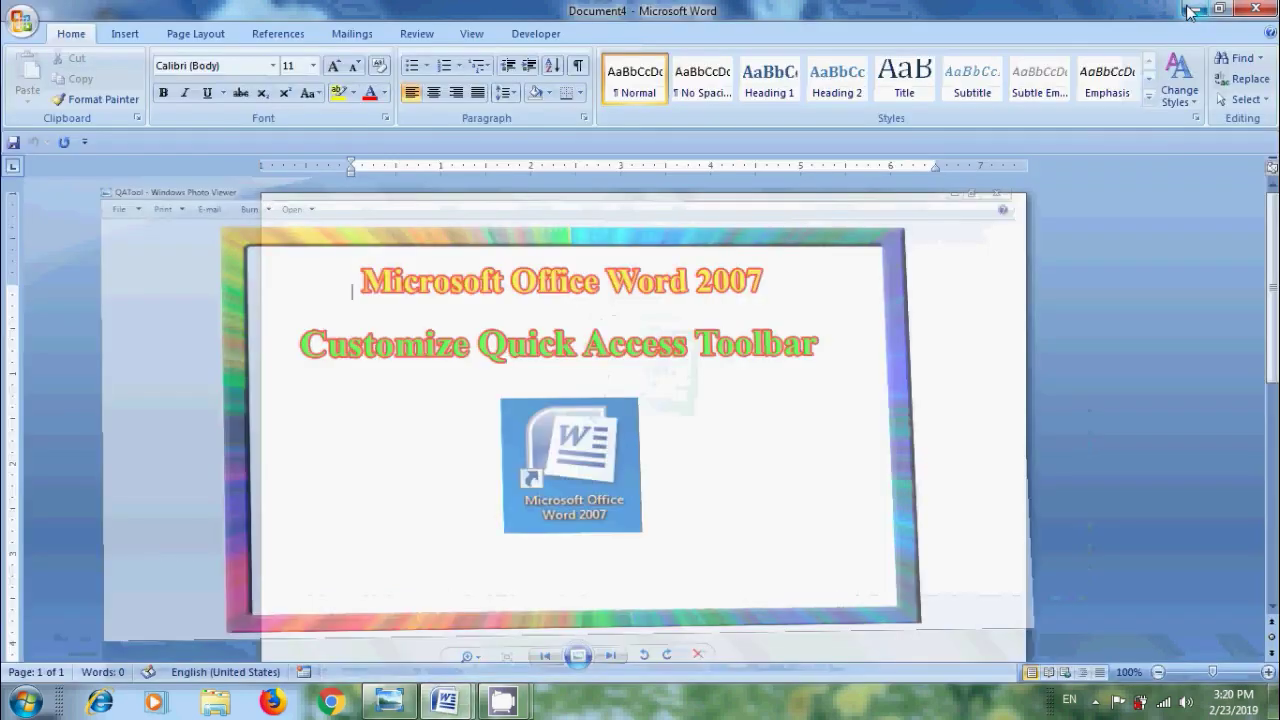
pyautogui.click(1192, 9)
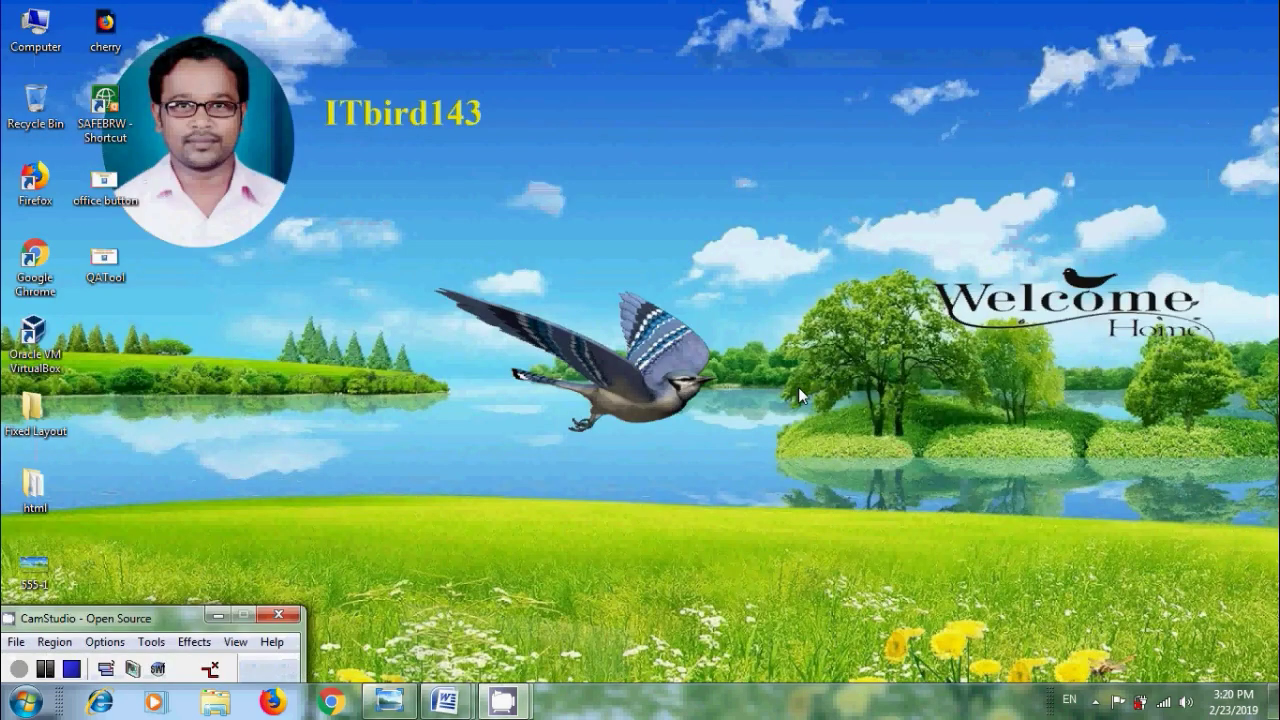